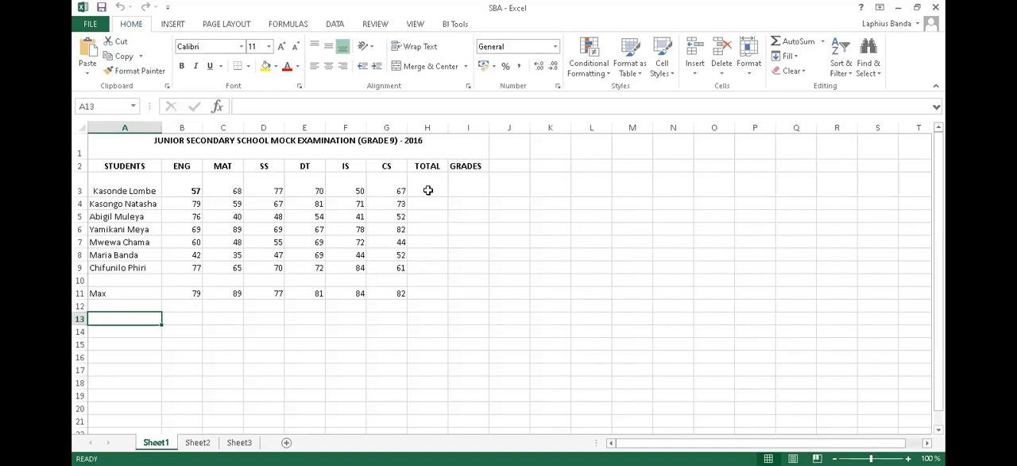
- Enter the formula =B3+C3+D3+E3+F3+G3 in cell H3 to total the first student's marks
left_click(428, 190)
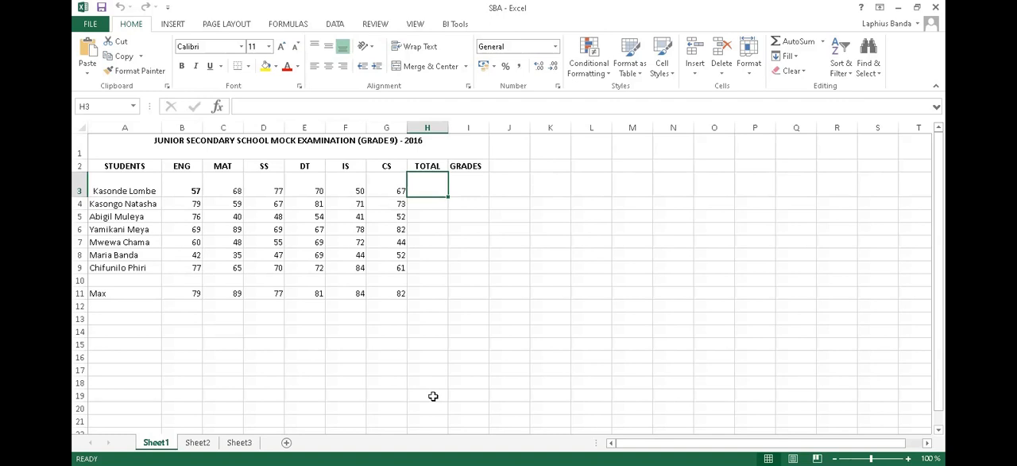
type("=")
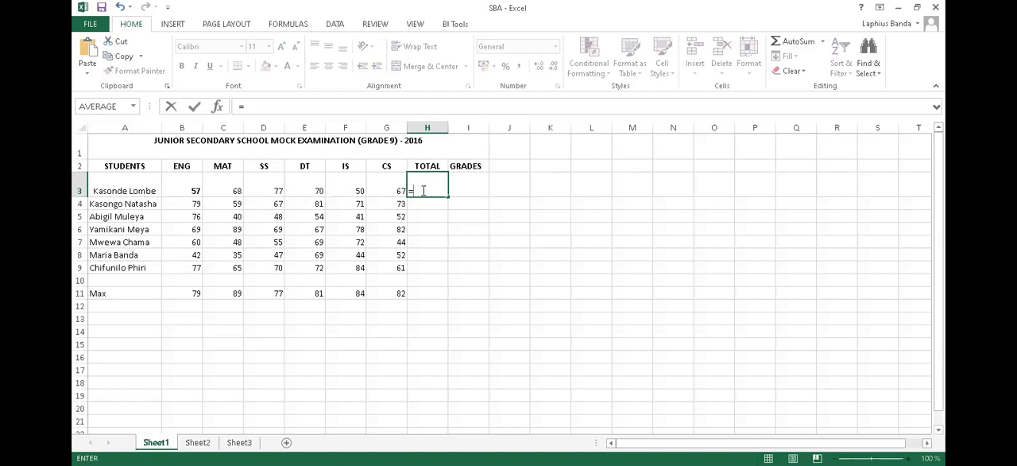
left_click(189, 191)
type("+")
left_click(222, 188)
type("+")
left_click(274, 186)
type("+")
left_click(310, 190)
type("+")
left_click(349, 191)
type("+")
left_click(381, 188)
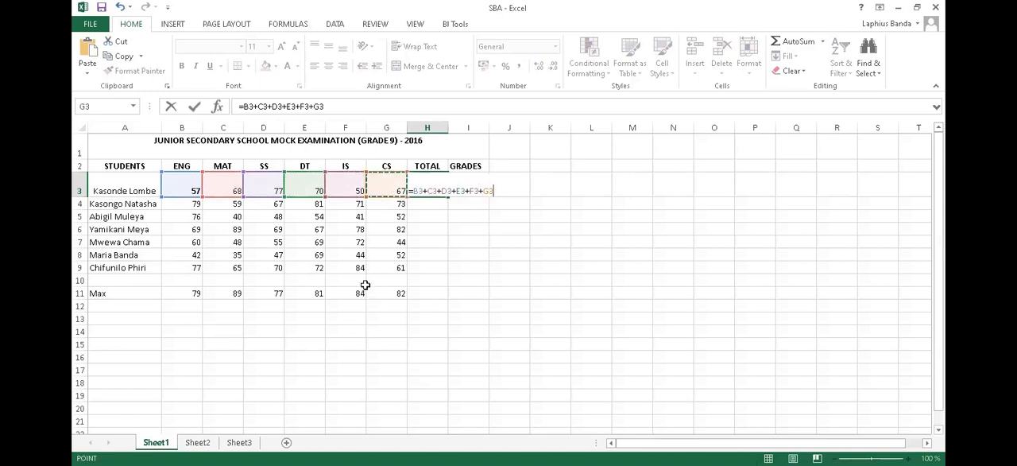
key("Return")
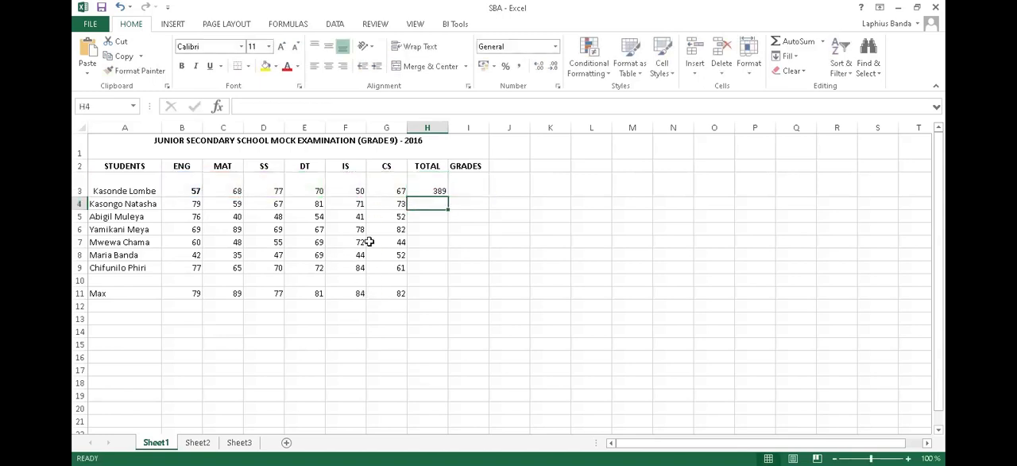
- Replace the addition formula in H3 with =SUM(B3:G3), built through the Insert Function dialog
left_click(424, 189)
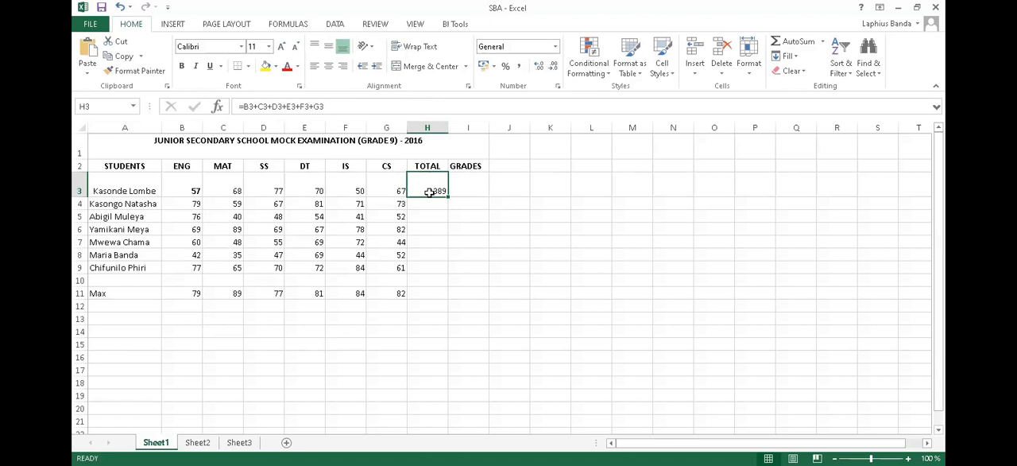
key("Delete")
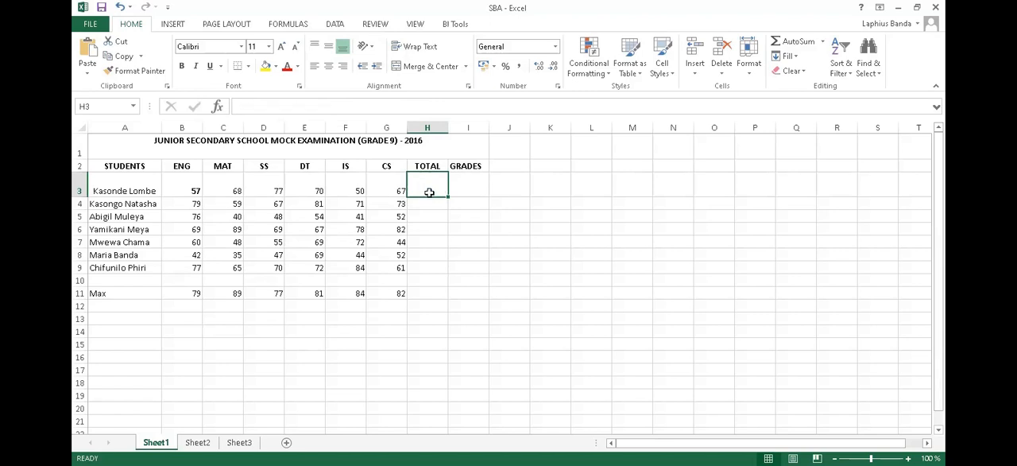
left_click(216, 108)
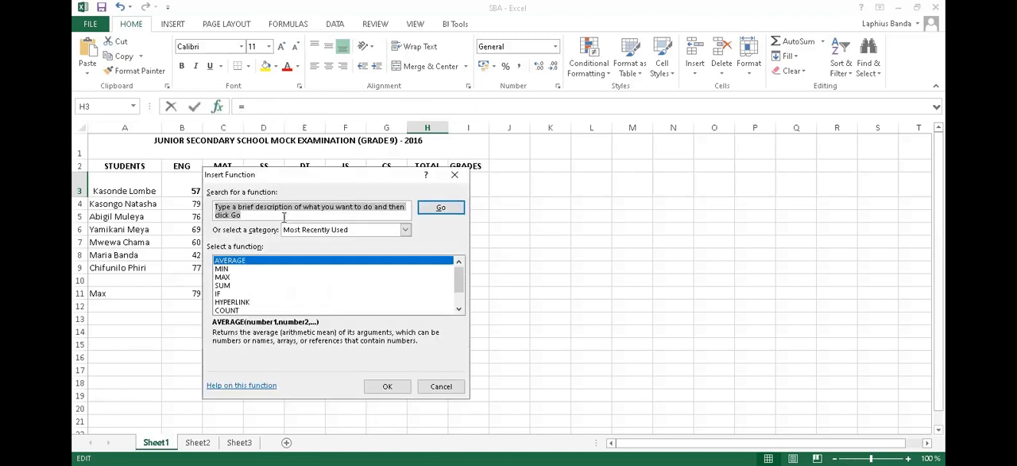
left_click_drag(302, 178, 593, 173)
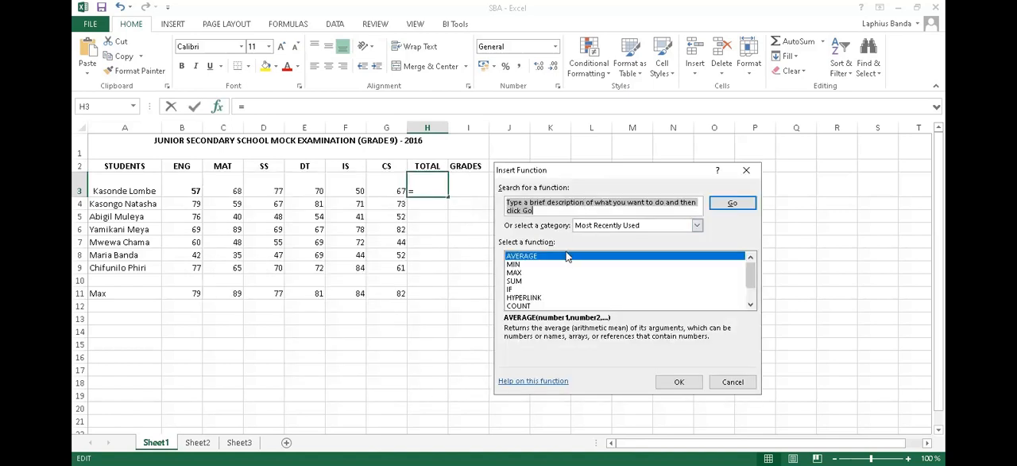
left_click(514, 281)
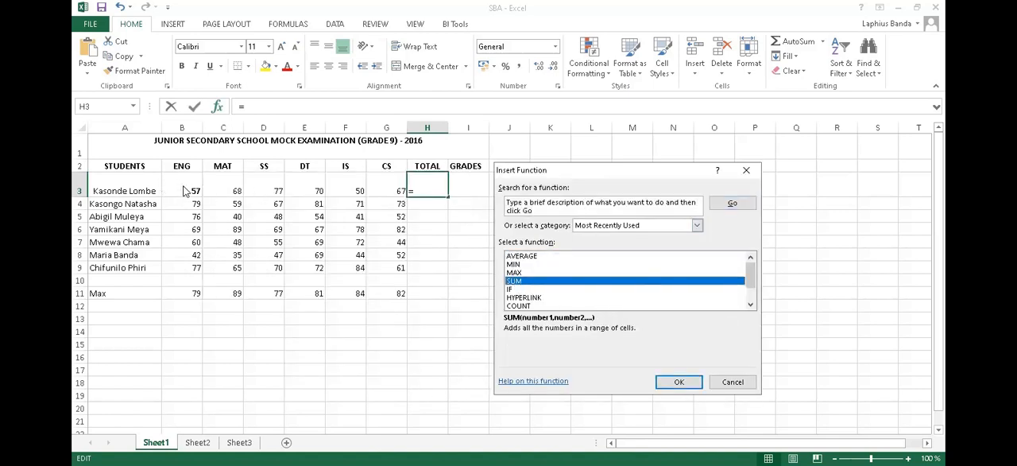
left_click(668, 383)
left_click(194, 188)
left_click_drag(195, 188, 372, 189)
left_click(729, 372)
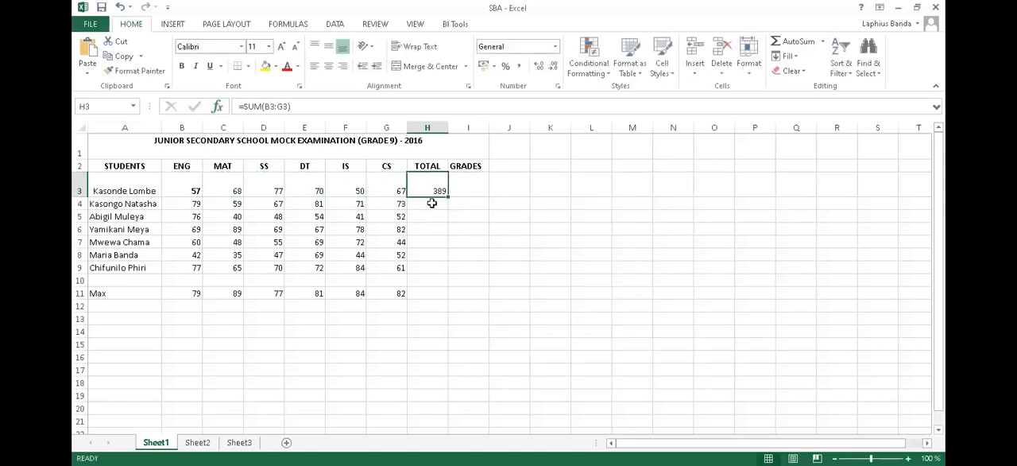
left_click(297, 105)
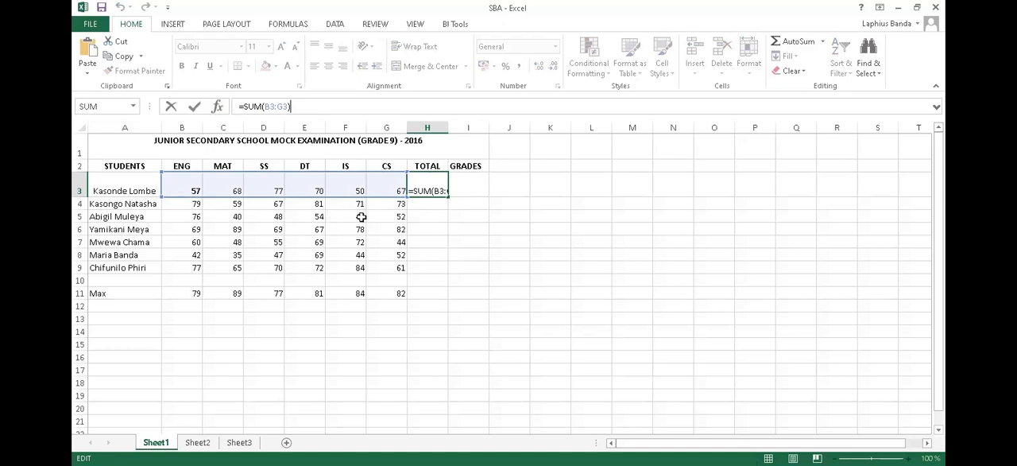
key("Return")
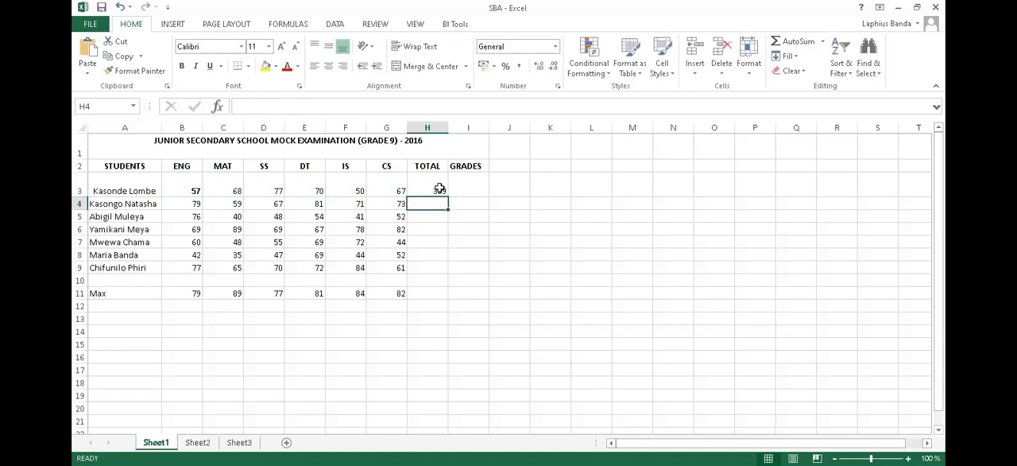
- Fill the SUM formula from H3 down through H9 in the TOTAL column
left_click(430, 187)
left_click_drag(433, 188, 434, 271)
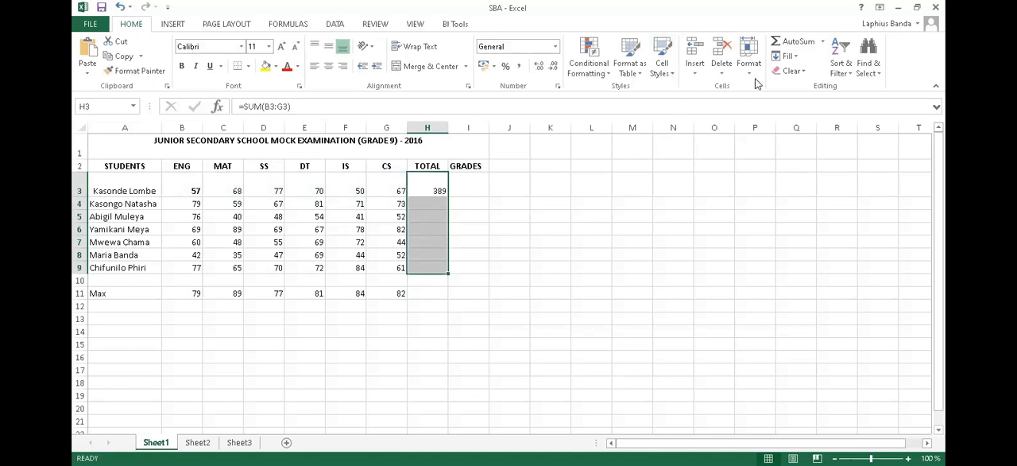
left_click(800, 60)
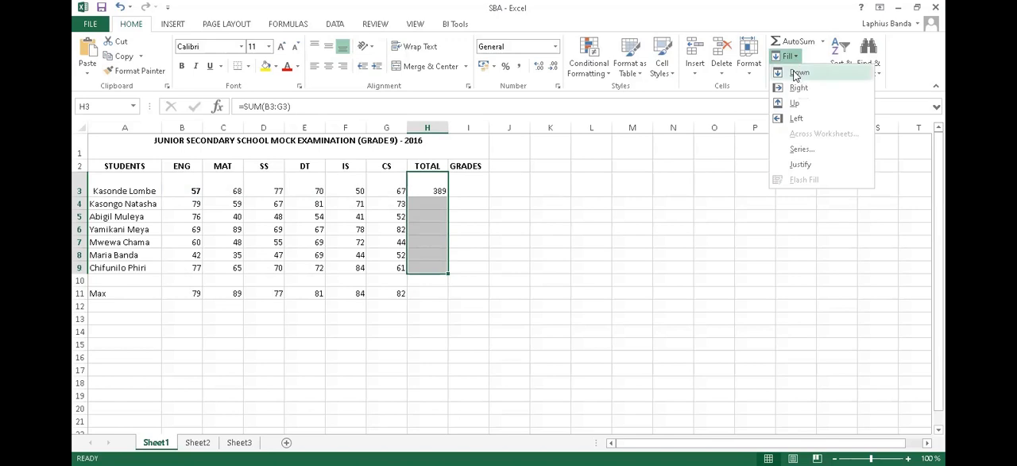
left_click(798, 74)
left_click(435, 318)
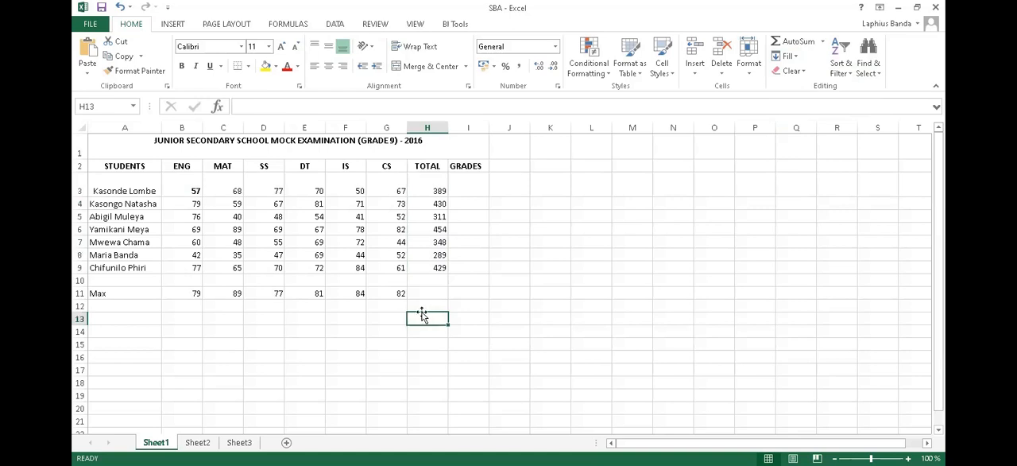
- Clear the contents of B11:G11 in the Max row, keeping its label
left_click_drag(185, 292, 397, 292)
key("Delete")
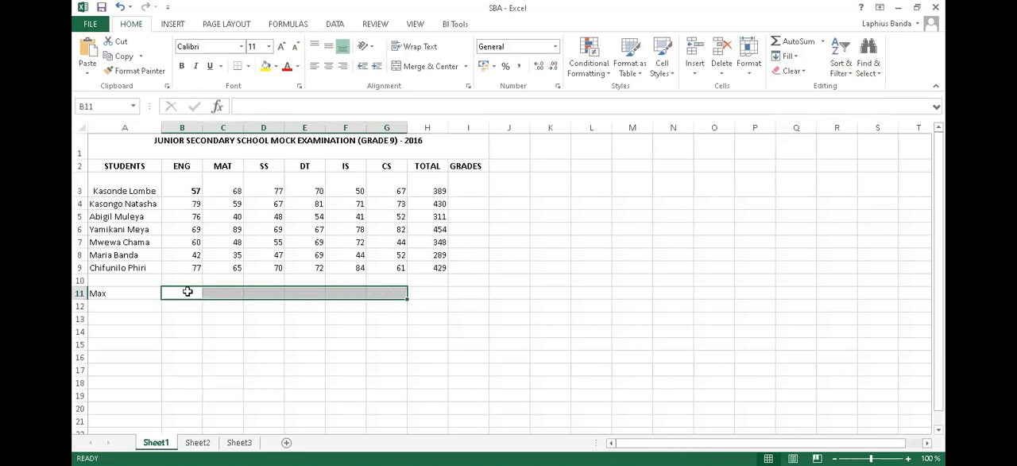
left_click(126, 293)
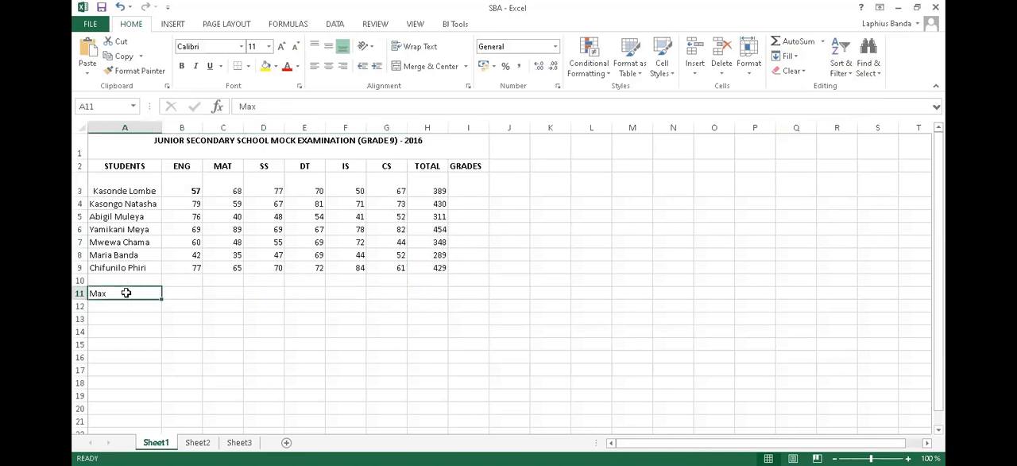
- Insert the MAX function in B11 over the ENG marks in B3:B9
left_click(181, 294)
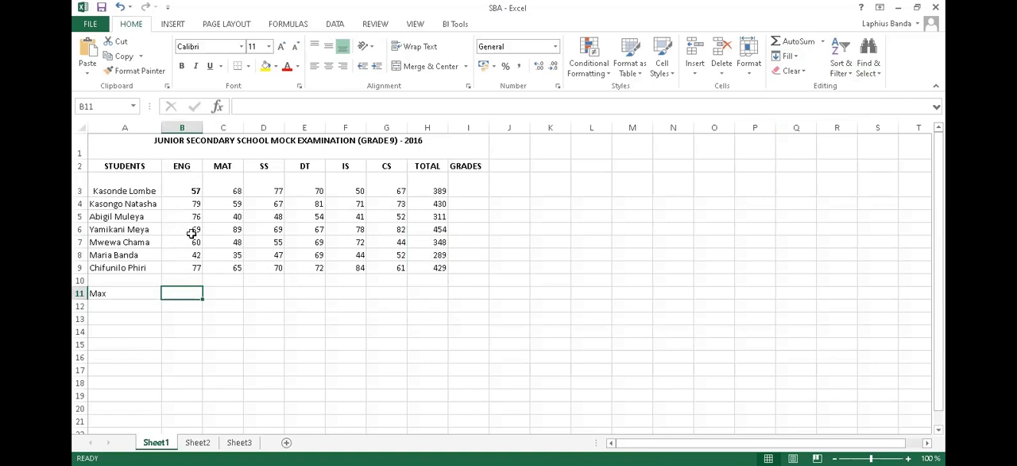
left_click(217, 107)
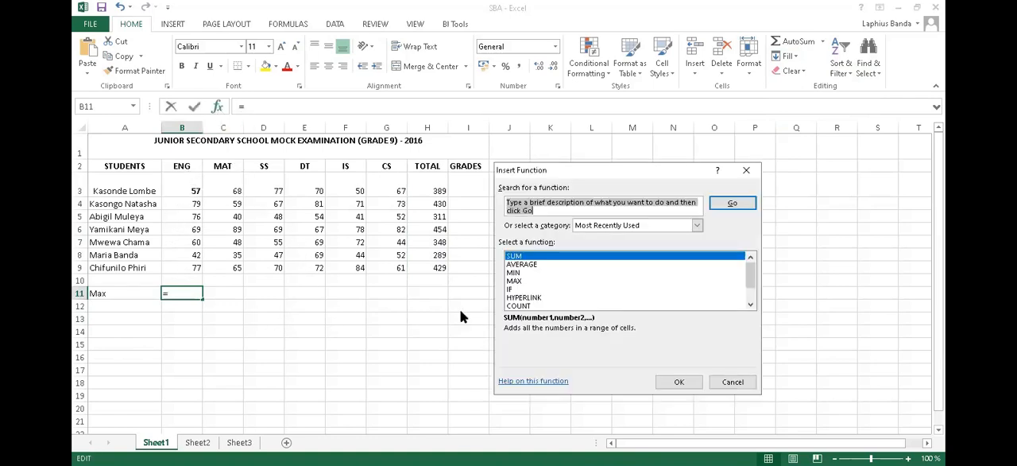
left_click(513, 281)
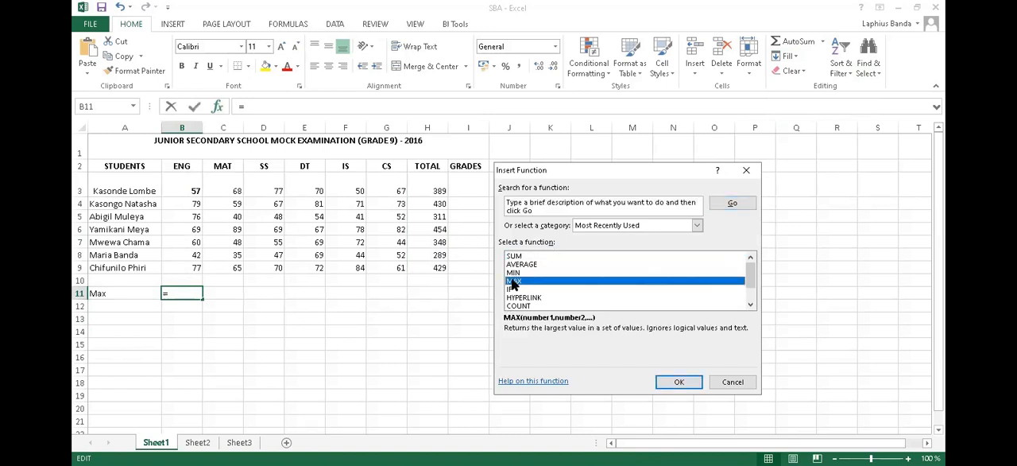
left_click(679, 382)
left_click_drag(189, 187, 192, 261)
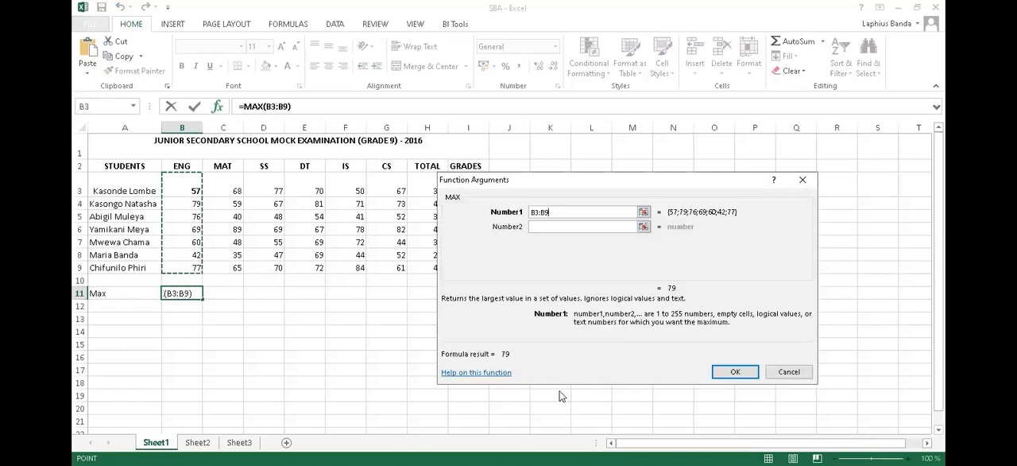
left_click(732, 374)
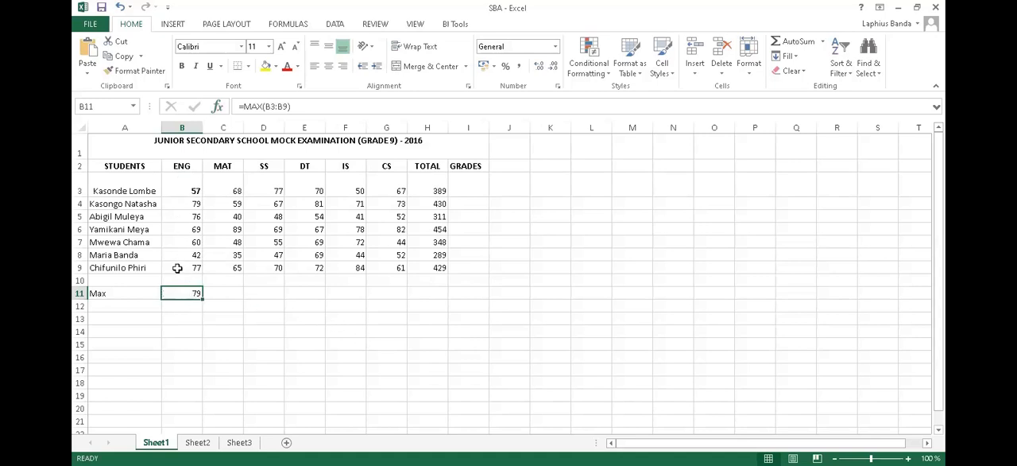
- Enter the label Min in cell A12, below the Max label
left_click(133, 307)
type("M")
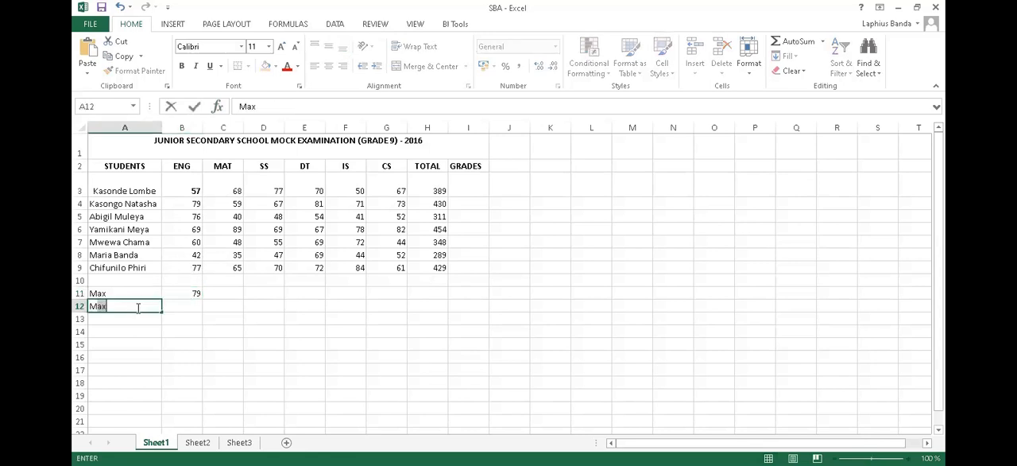
type("in")
- Insert the MIN function in B12 over the ENG marks in B3:B9
left_click(191, 310)
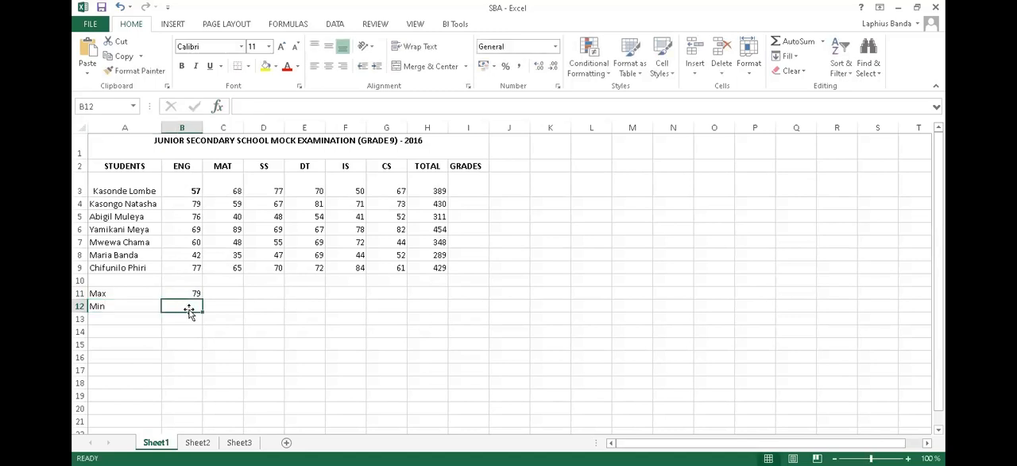
left_click(221, 113)
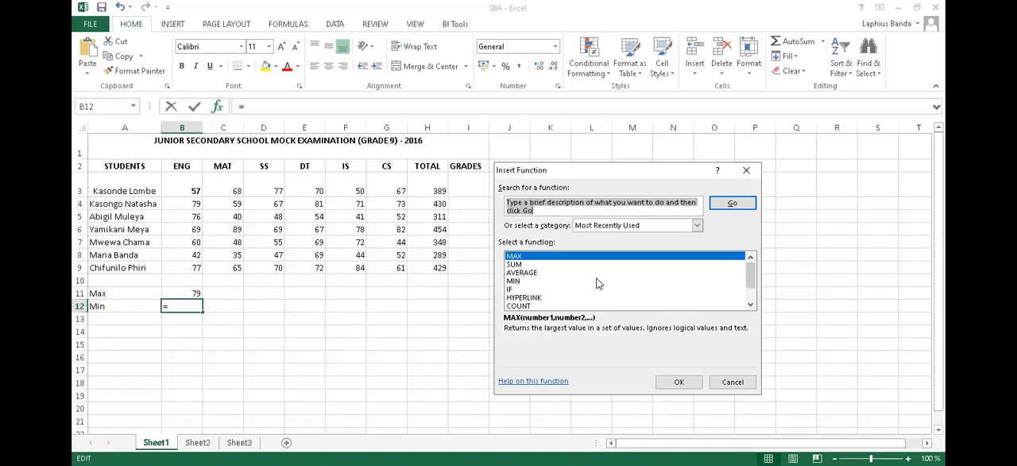
left_click(514, 282)
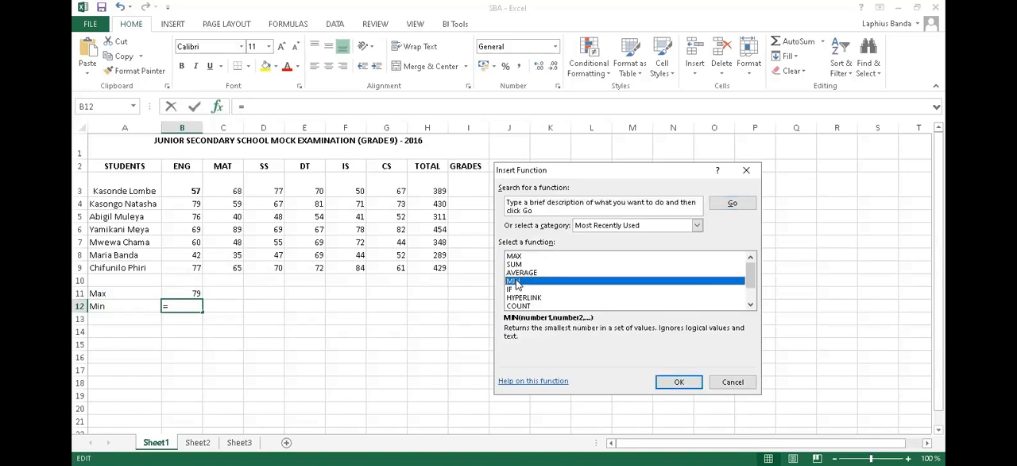
left_click(679, 382)
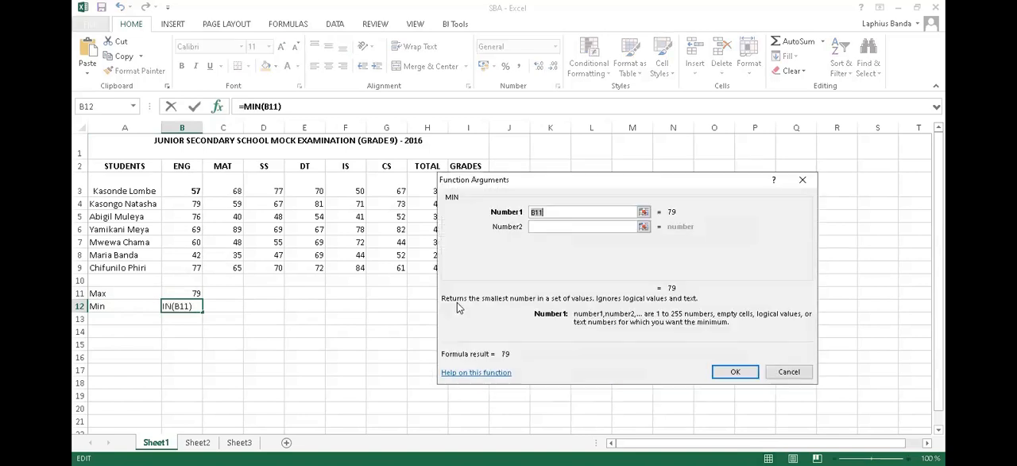
left_click(194, 189)
left_click_drag(194, 189, 199, 266)
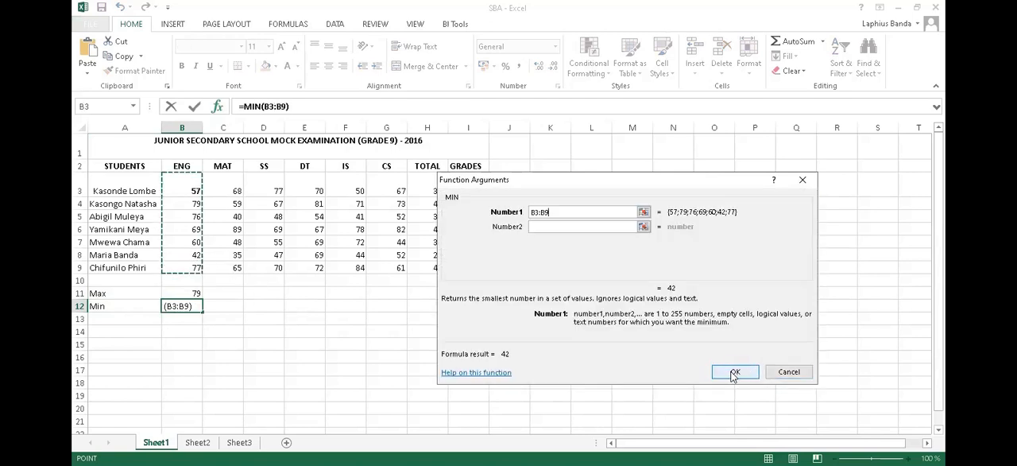
left_click(735, 370)
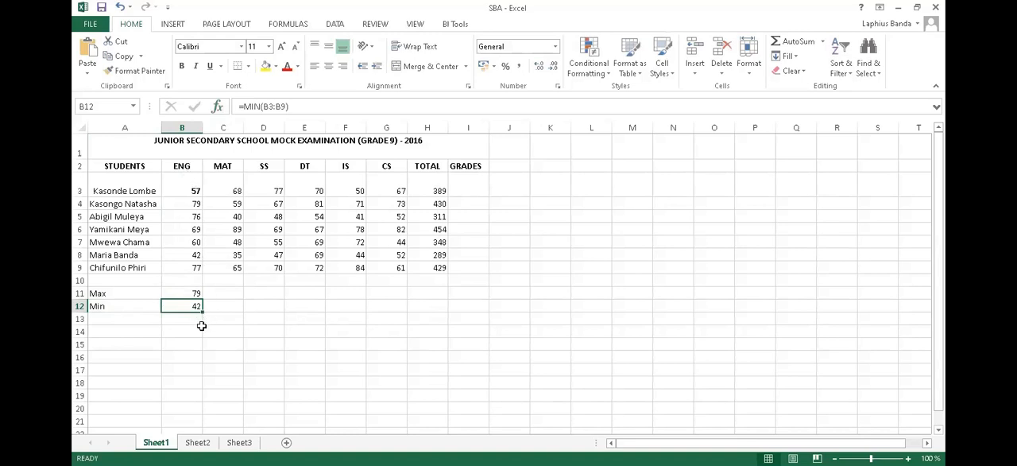
- Fill the MAX formula from B11 right through G11 for the other subjects
left_click(183, 256)
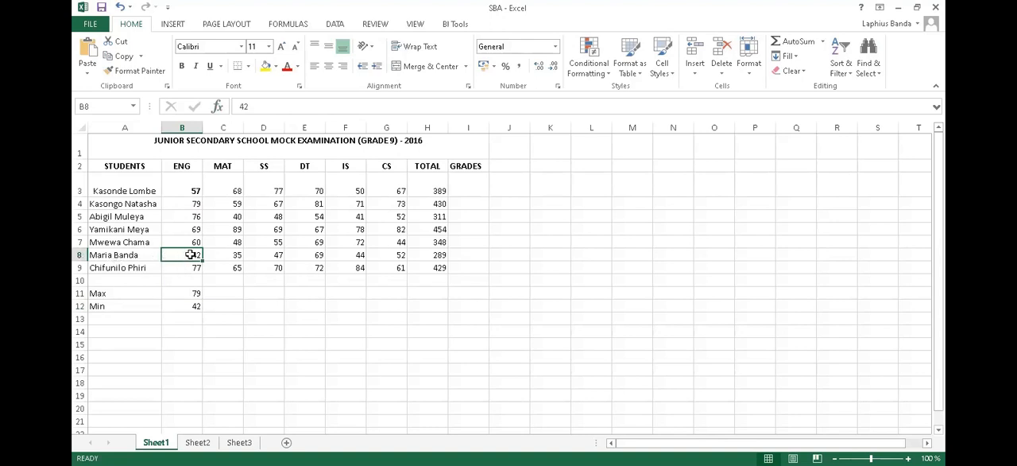
left_click(216, 293)
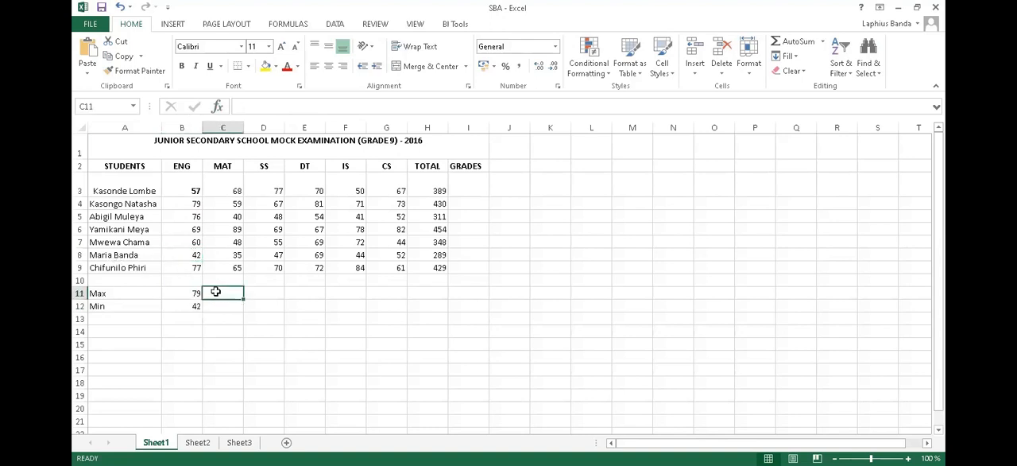
left_click(189, 292)
mouse_move(195, 293)
left_mouse_down()
mouse_move(408, 293)
mouse_move(397, 290)
left_mouse_up()
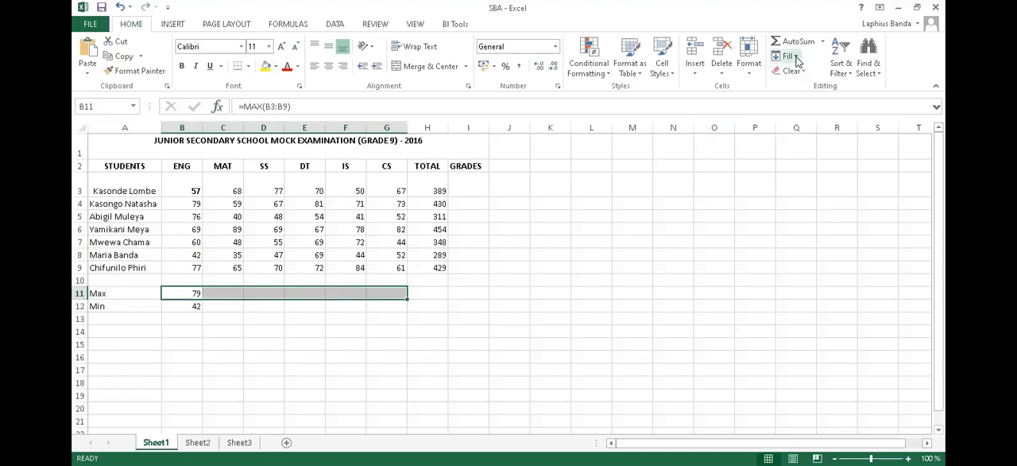
left_click(794, 57)
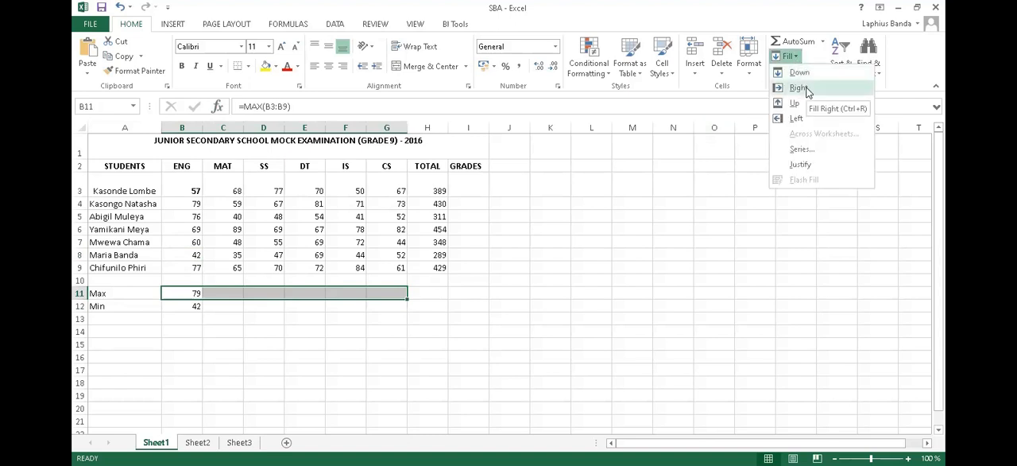
left_click(798, 87)
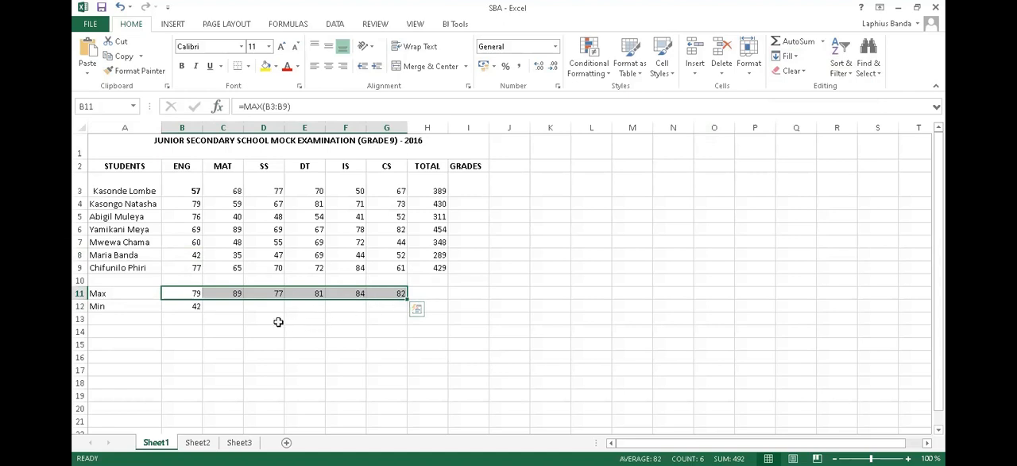
- Fill the MIN formula from B12 right through G12 for the other subjects
left_click_drag(185, 308, 392, 315)
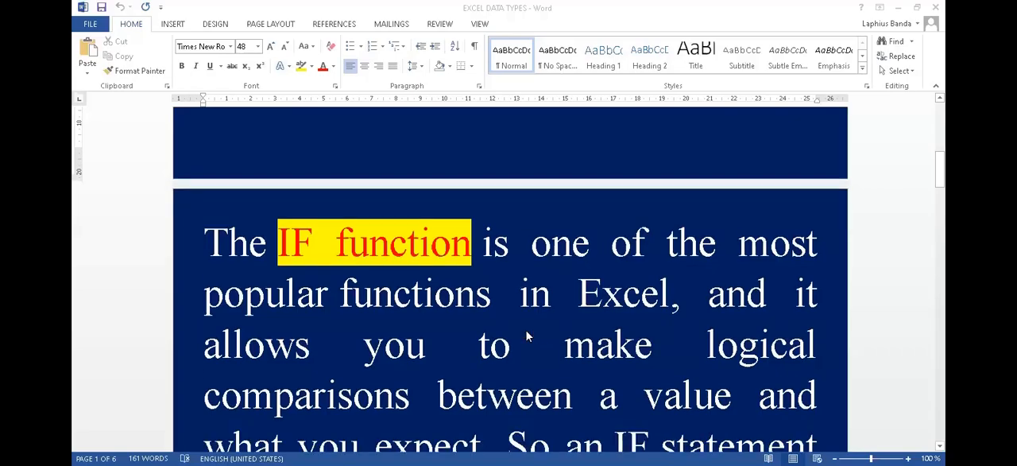
- Read the explanation of the IF function and its two possible results in the Word document EXCEL DATA TYPES
scroll(527, 334, "down", 1)
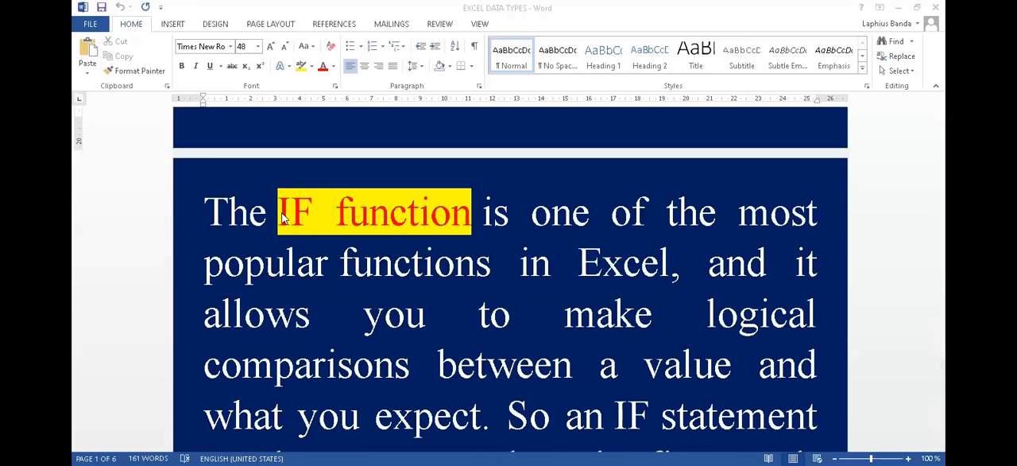
left_click_drag(282, 218, 434, 228)
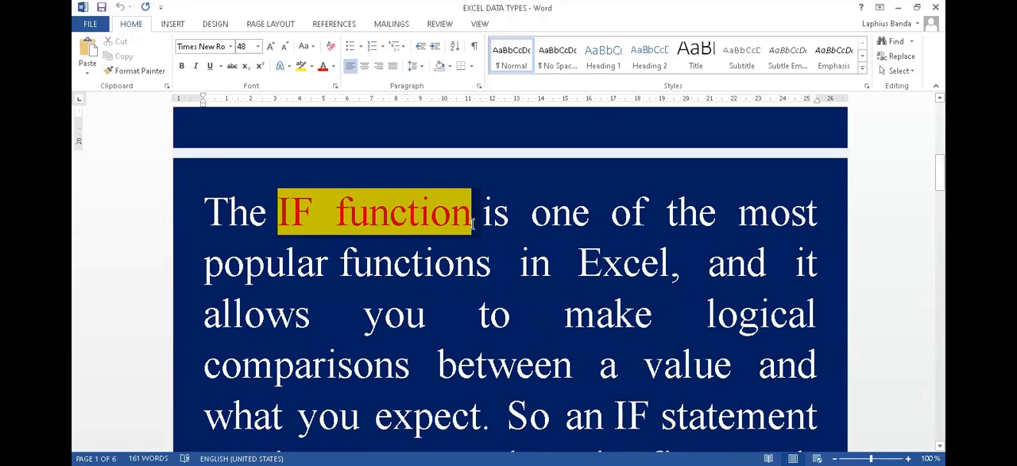
left_click_drag(472, 224, 471, 227)
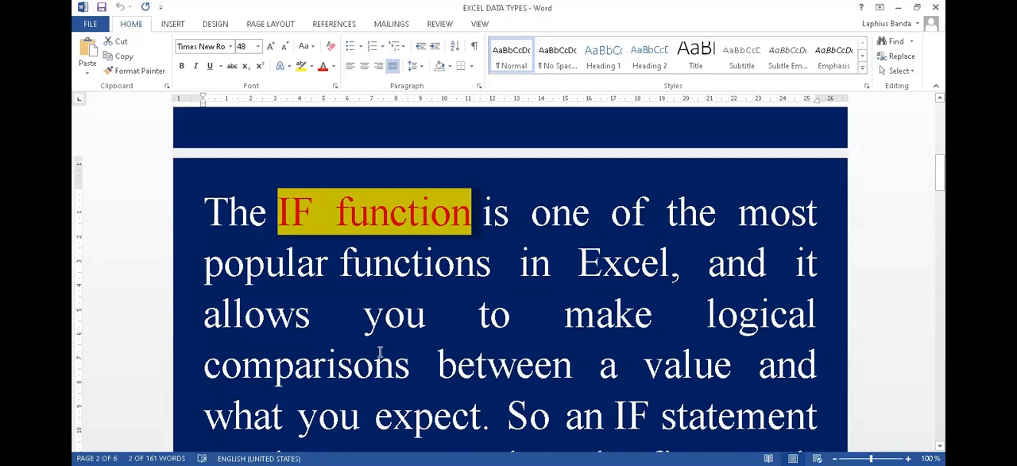
scroll(379, 352, "down", 1)
scroll(379, 352, "down", 1)
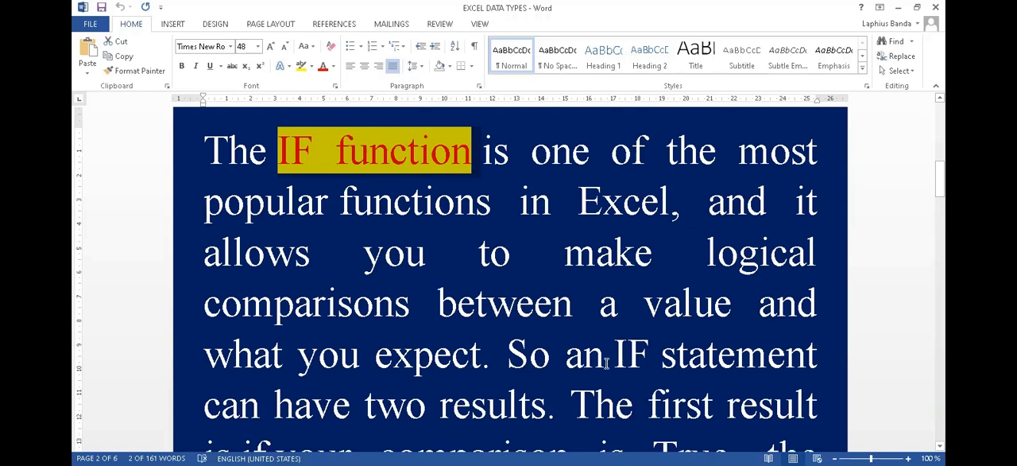
scroll(606, 362, "down", 1)
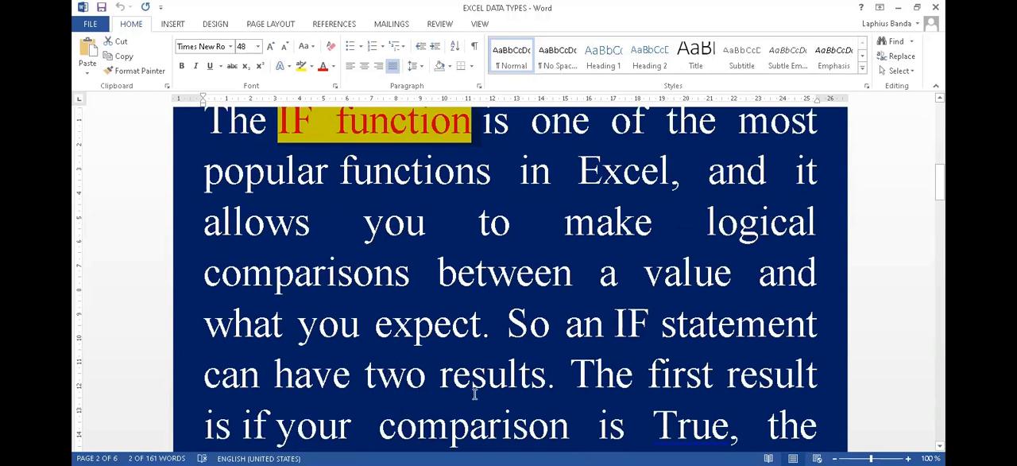
scroll(529, 383, "down", 1)
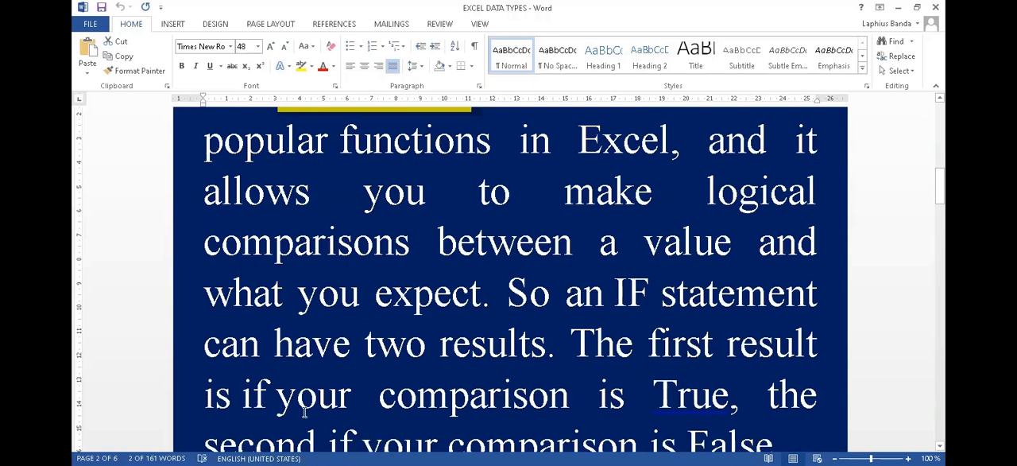
scroll(705, 397, "down", 1)
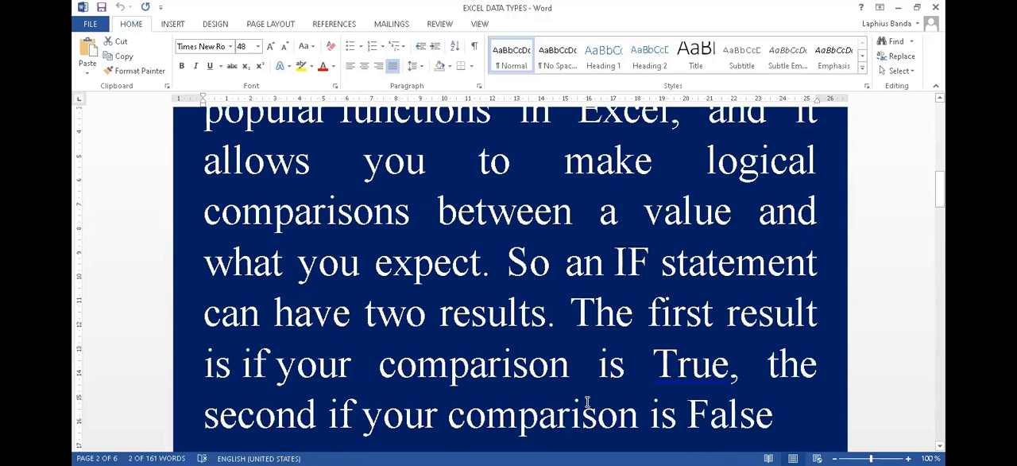
scroll(587, 402, "down", 1)
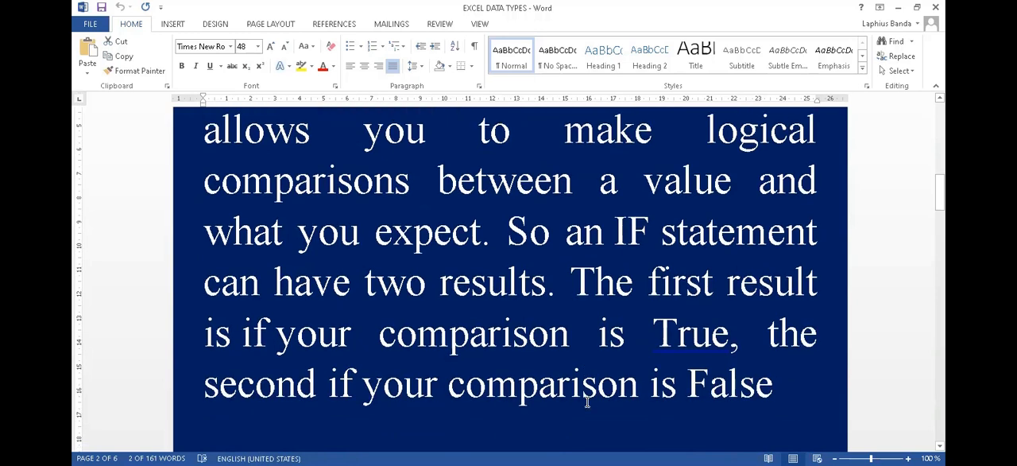
scroll(533, 372, "down", 8)
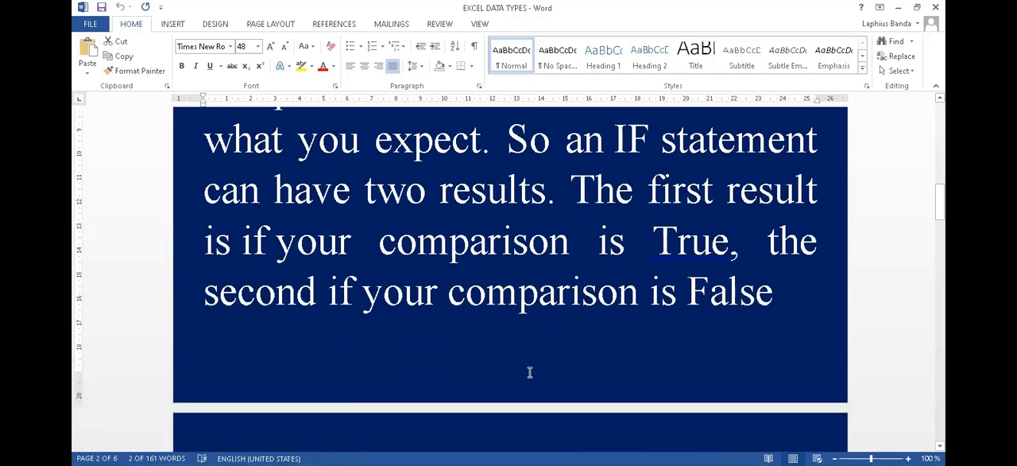
scroll(518, 369, "down", 2)
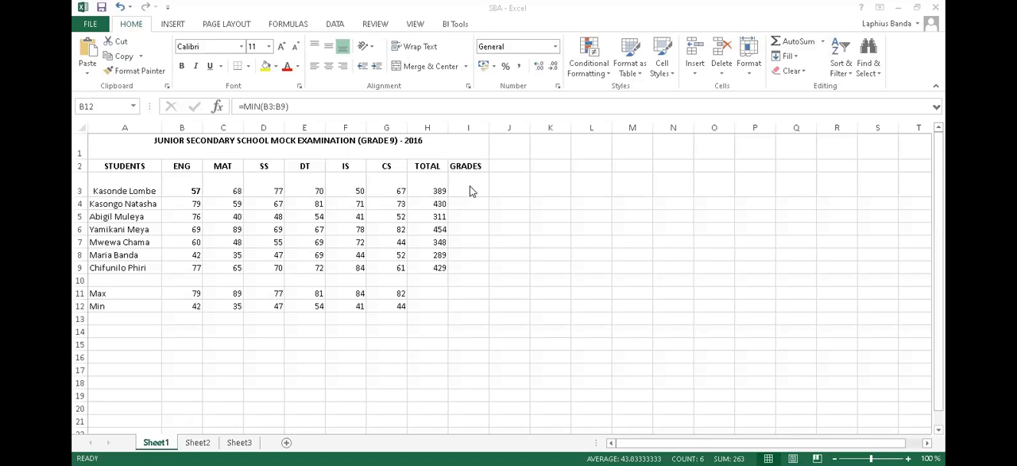
left_click(469, 187)
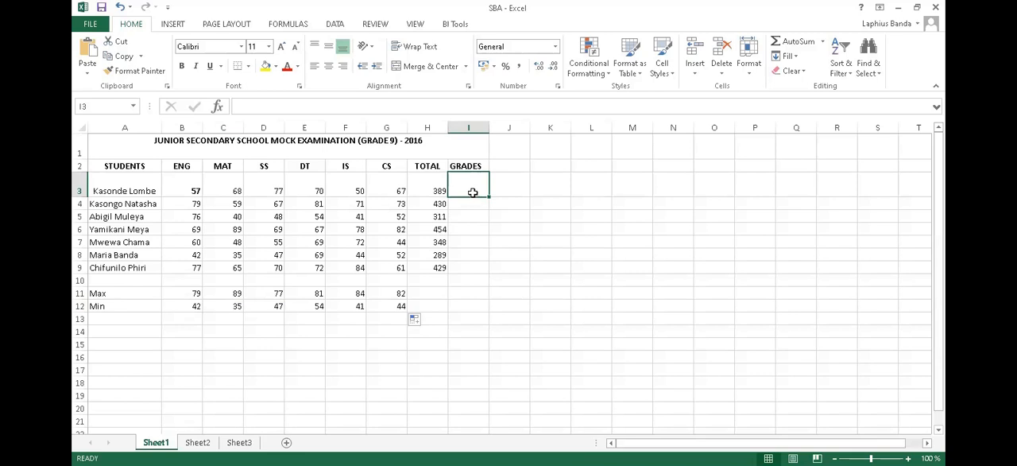
left_click(436, 193)
left_click_drag(436, 193, 437, 265)
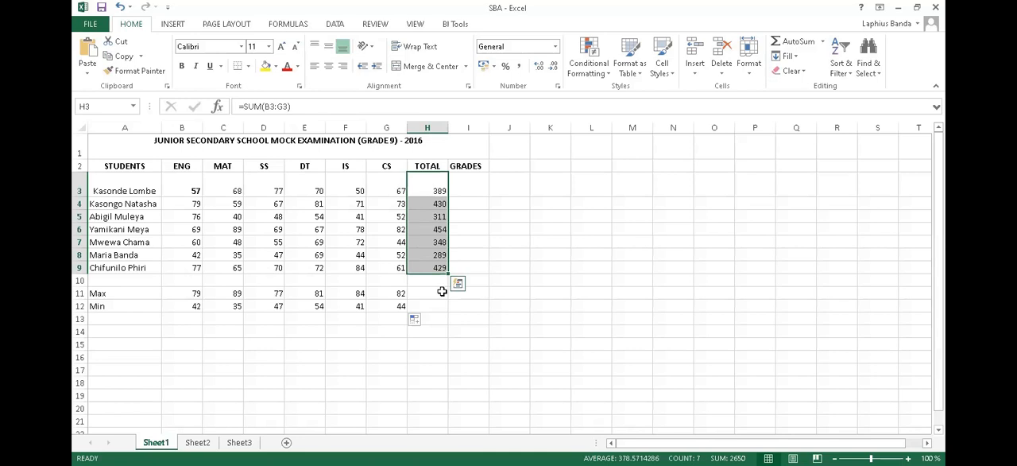
left_click(438, 230)
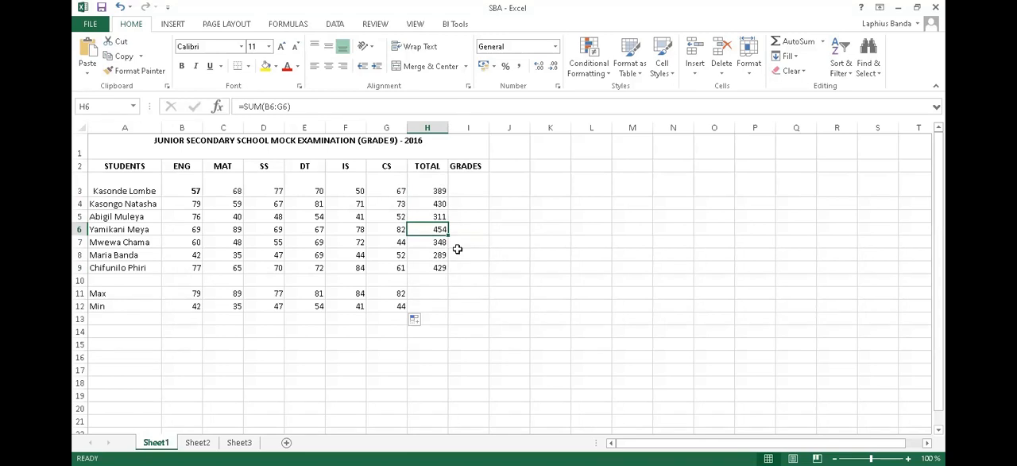
- Start an IF formula in I3 of the exam results sheet in Excel with the logical test H3>=350
left_click(469, 190)
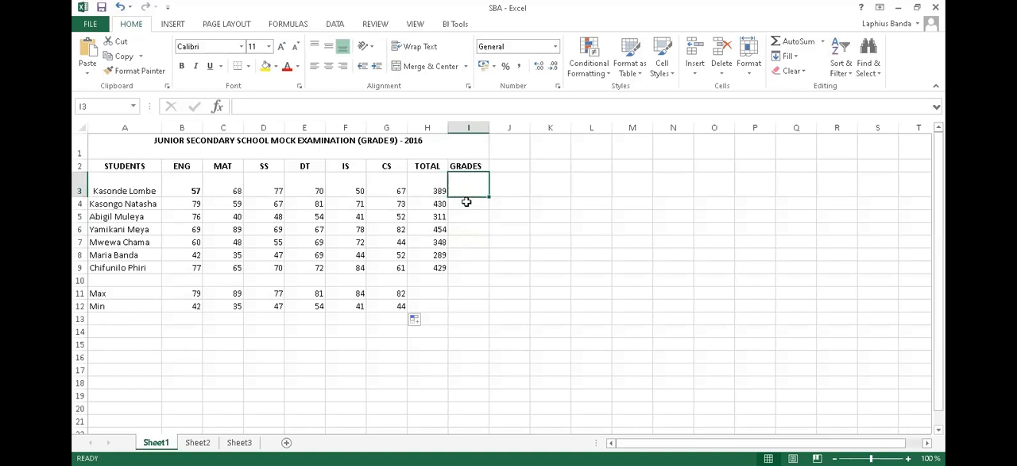
type("=")
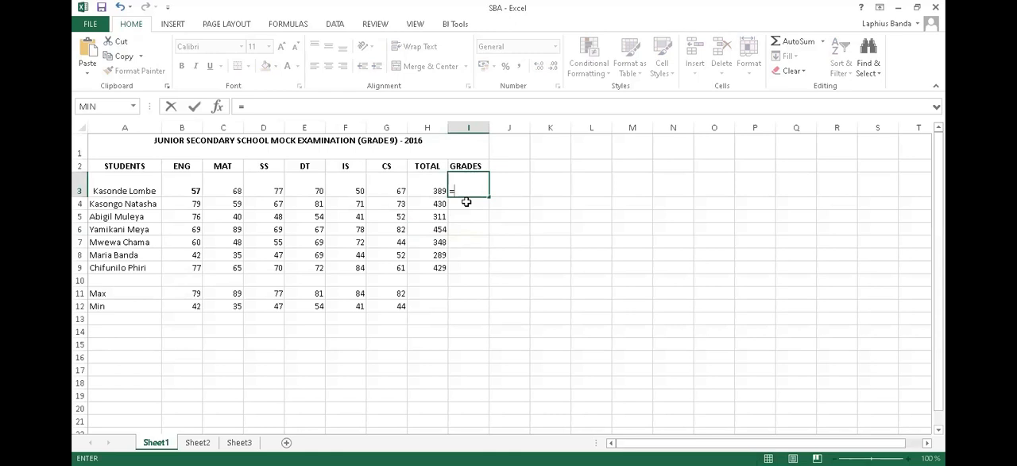
type("if")
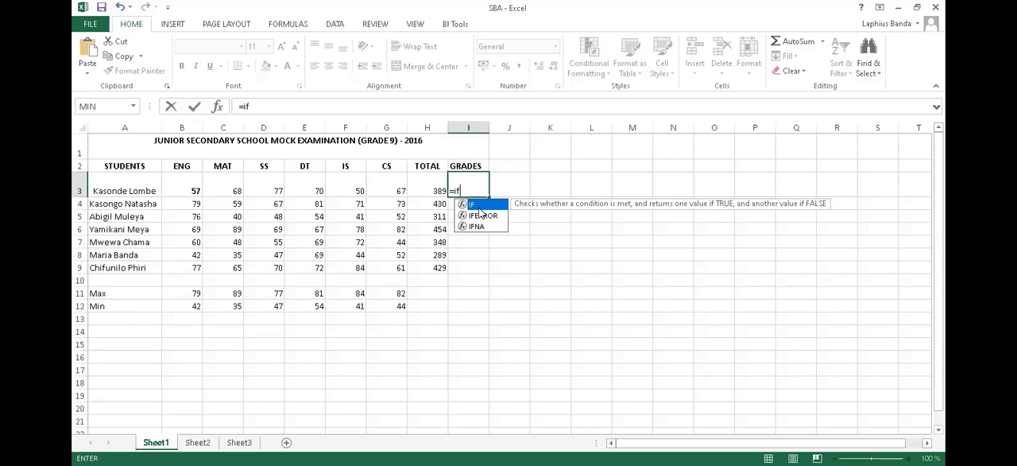
type("(")
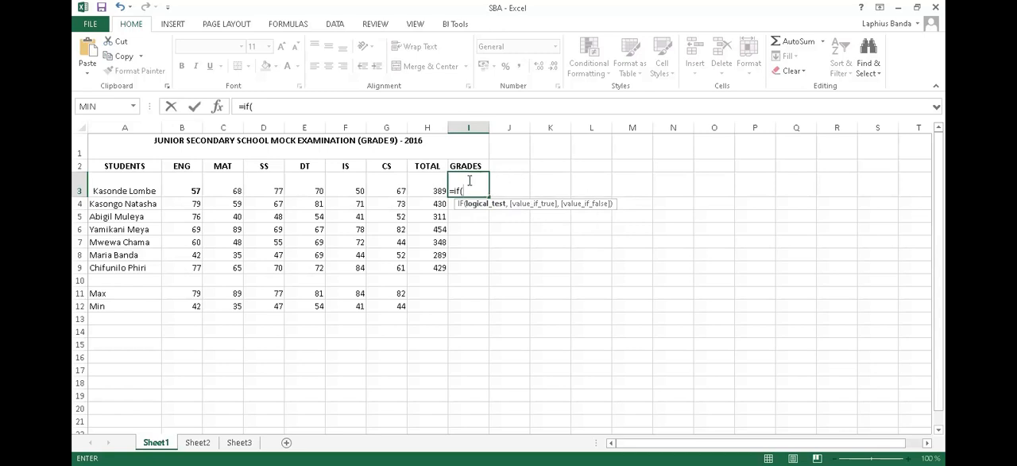
left_click(425, 188)
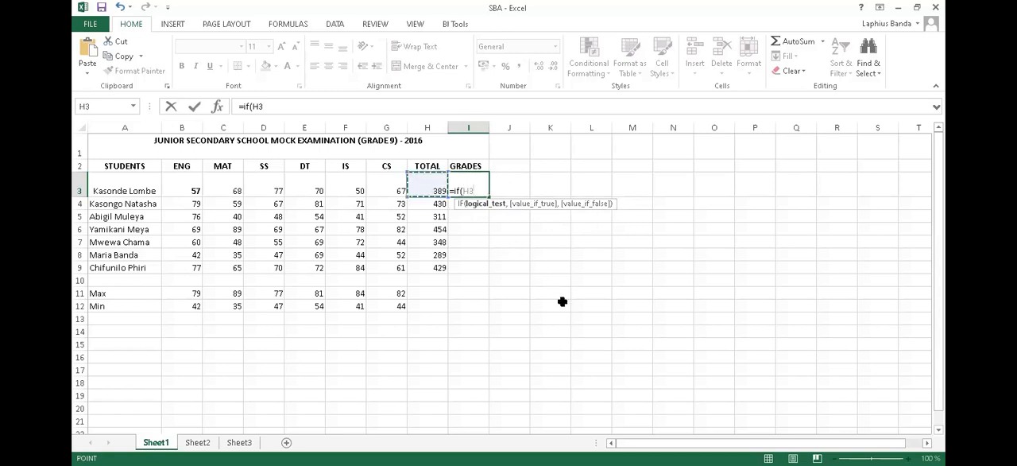
type(">=350")
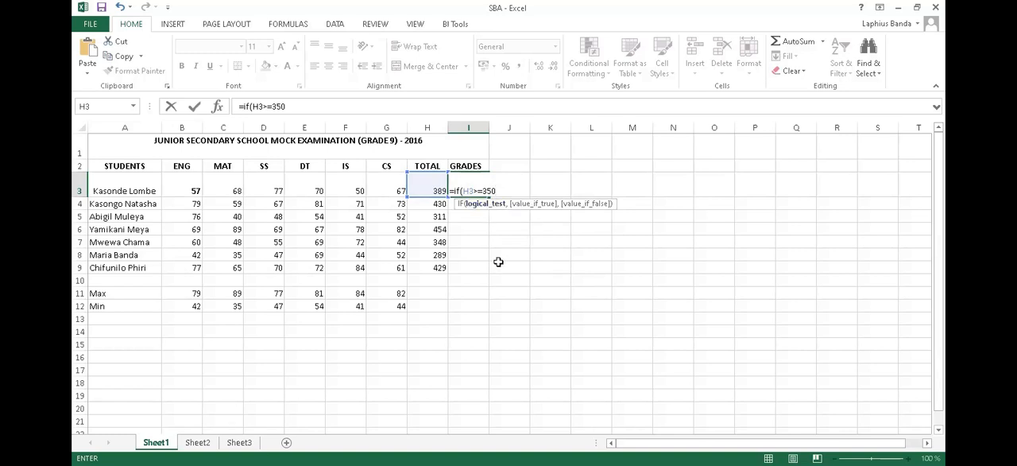
type(",")
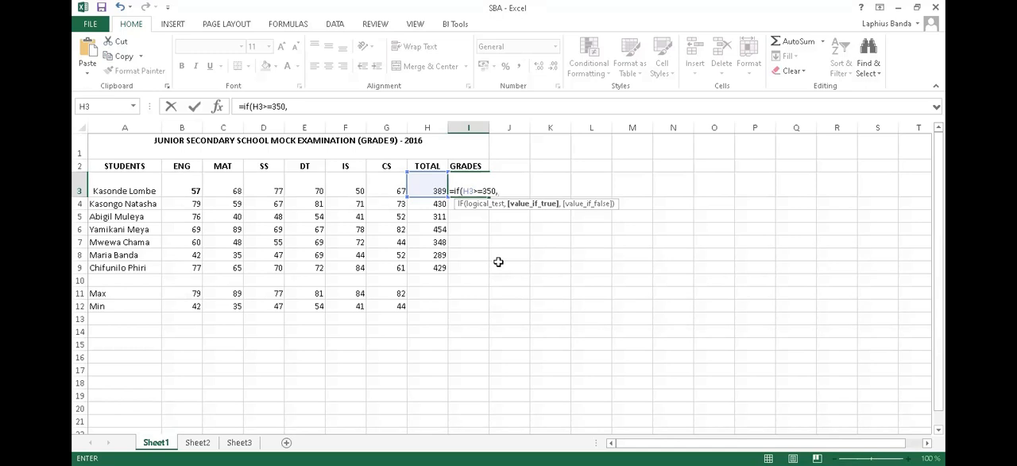
- Complete the IF formula in I3 with "Pass" as the value if true and "Fail" as the value if false
type("\"\"")
key("BackSpace")
type("ass\"\"")
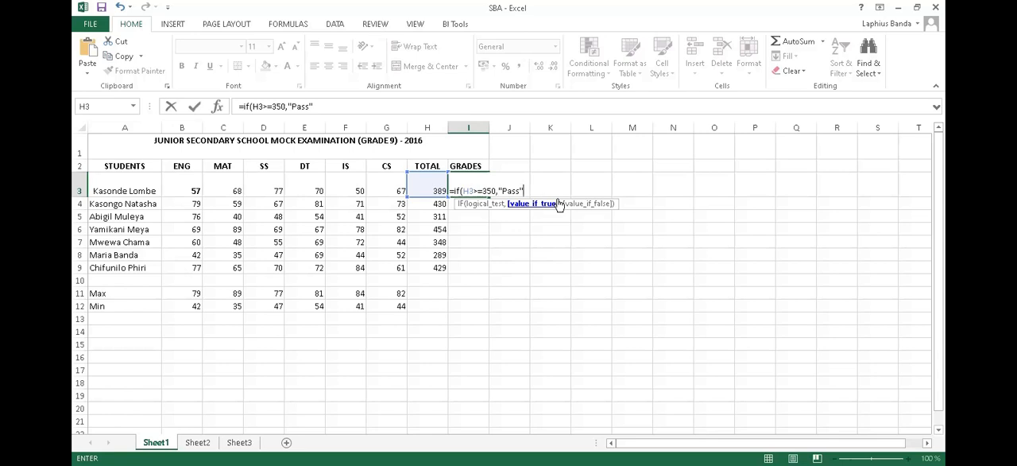
type(",")
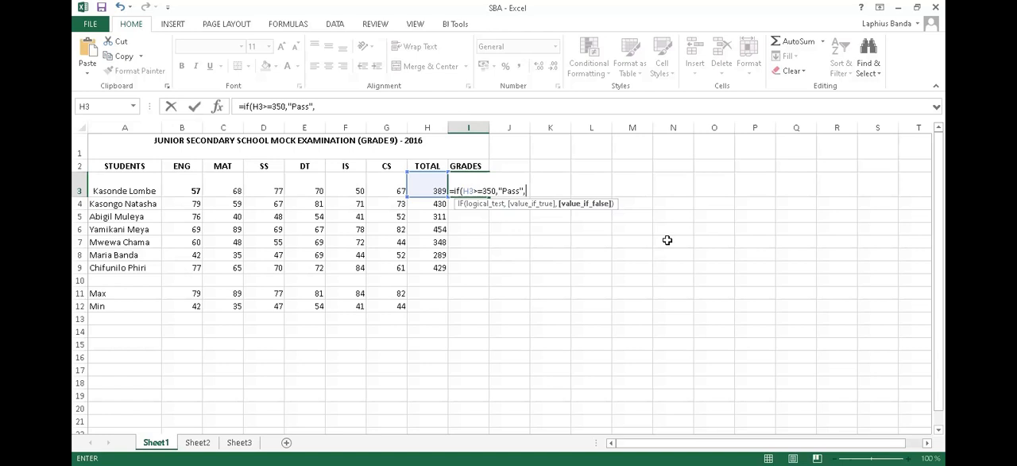
type("\"Fail\"")
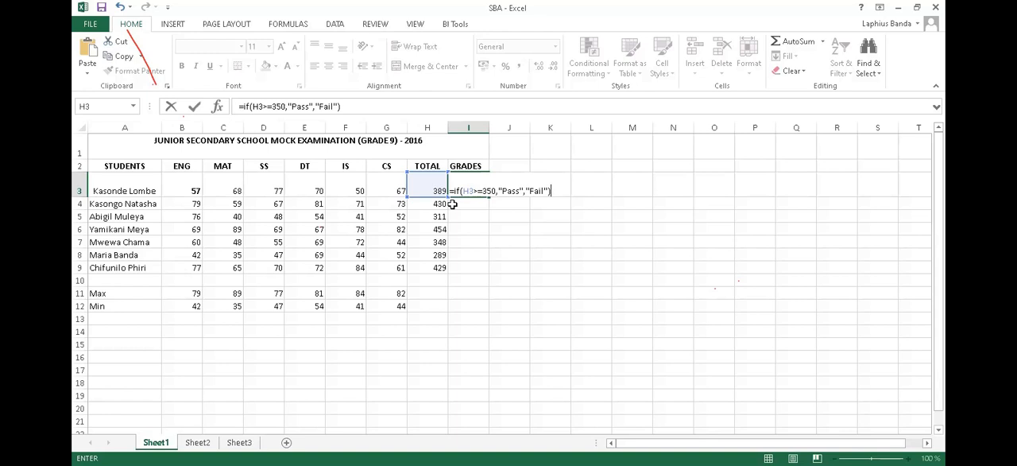
key("Return")
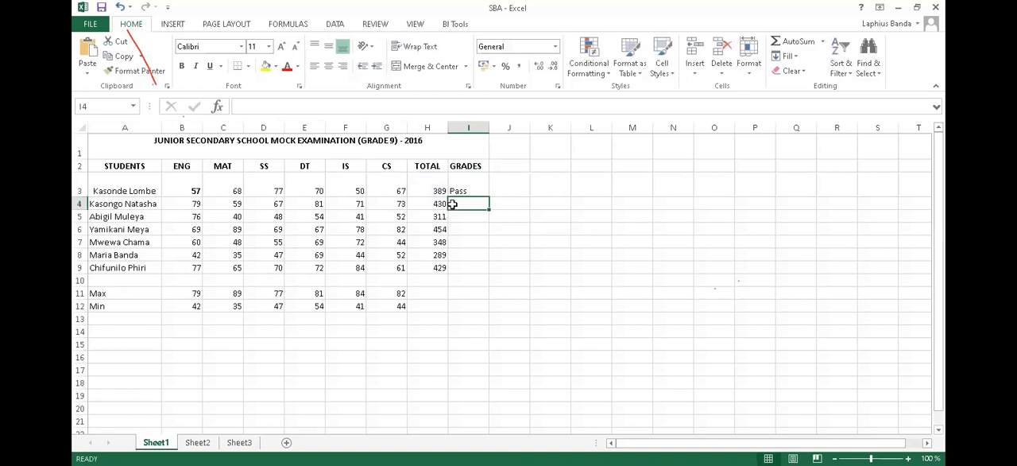
- Fill the IF formula from I3 down through I9 for the remaining students
left_click(466, 187)
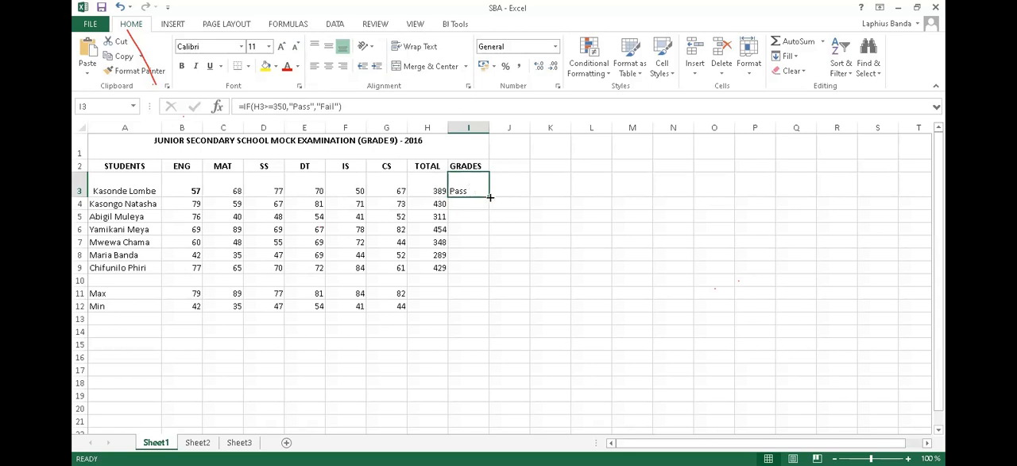
left_click_drag(488, 197, 485, 271)
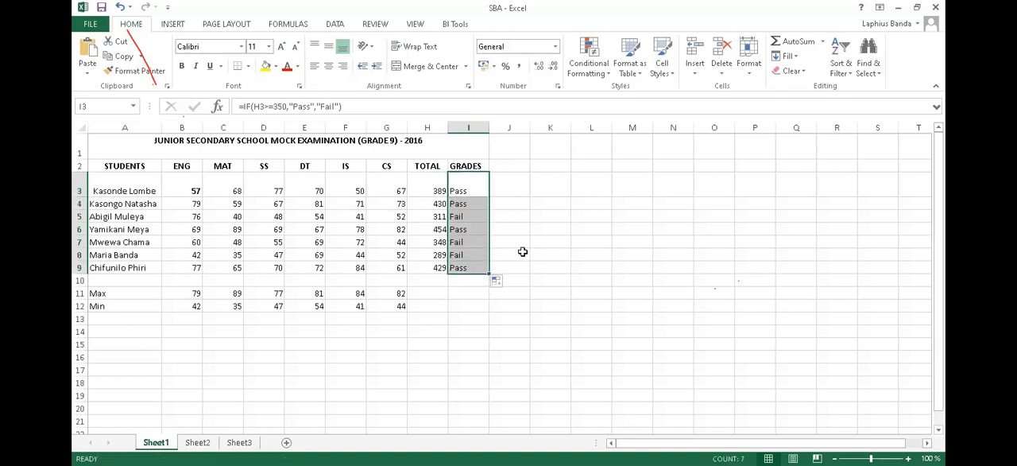
left_click(469, 216)
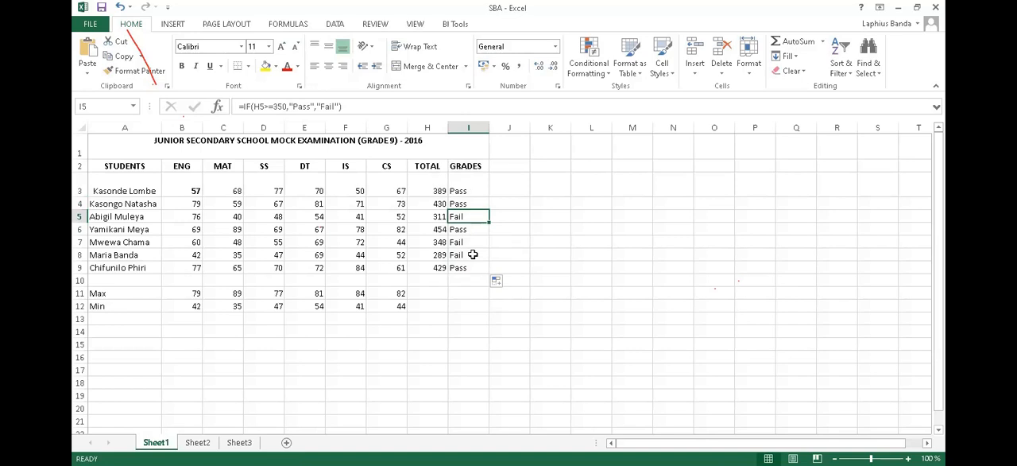
- Clear the IF formulas from the GRADES cells I3:I9
left_click_drag(472, 191, 471, 264)
key("Delete")
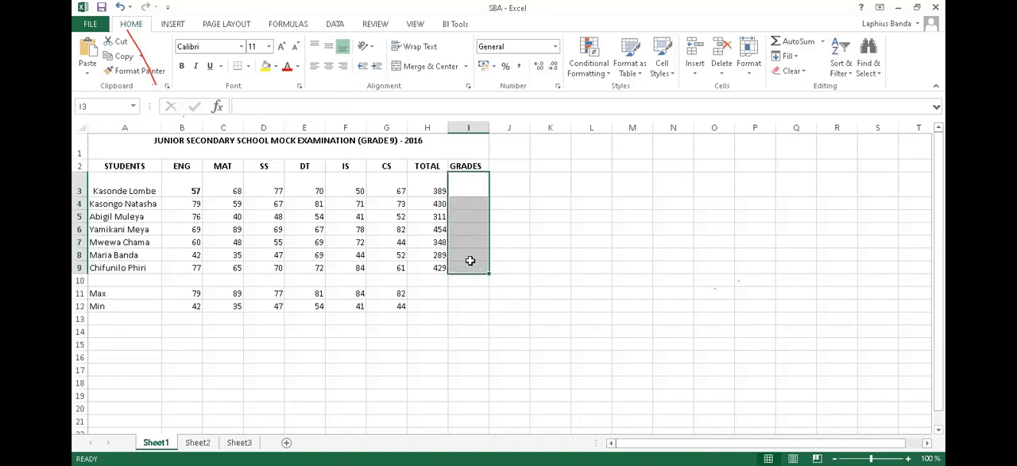
- Insert the IF function in I3 with the logical test H3>=350
left_click(468, 189)
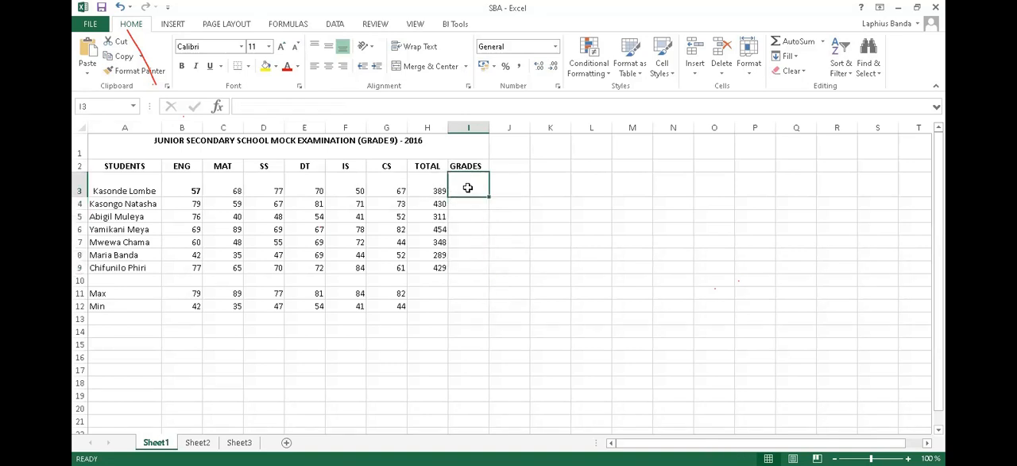
left_click(218, 107)
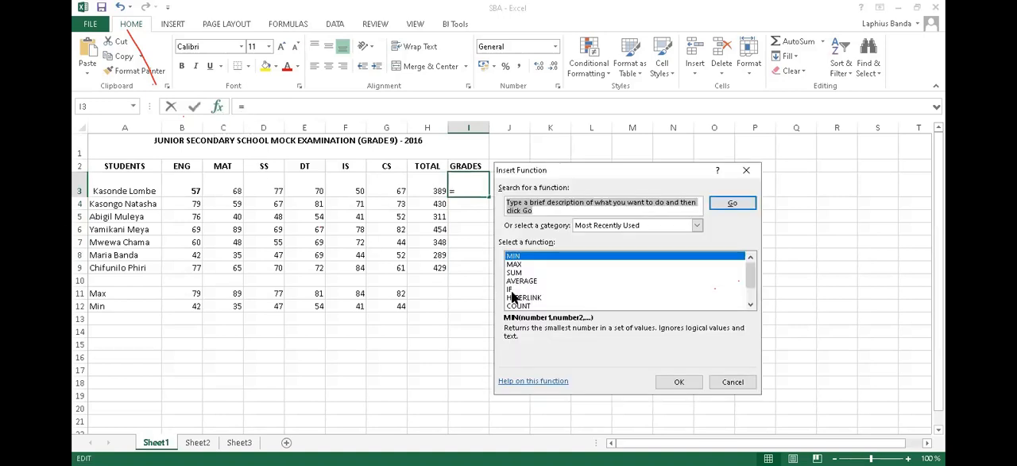
left_click(512, 289)
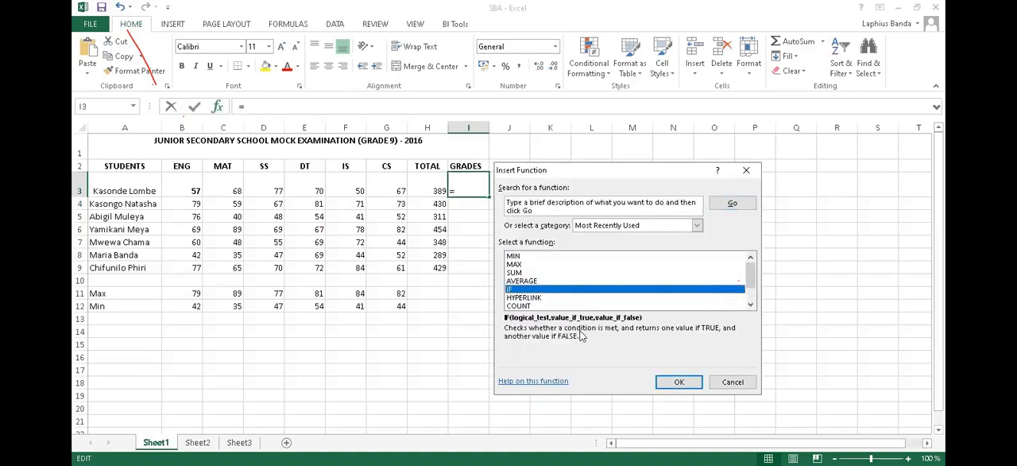
left_click(677, 382)
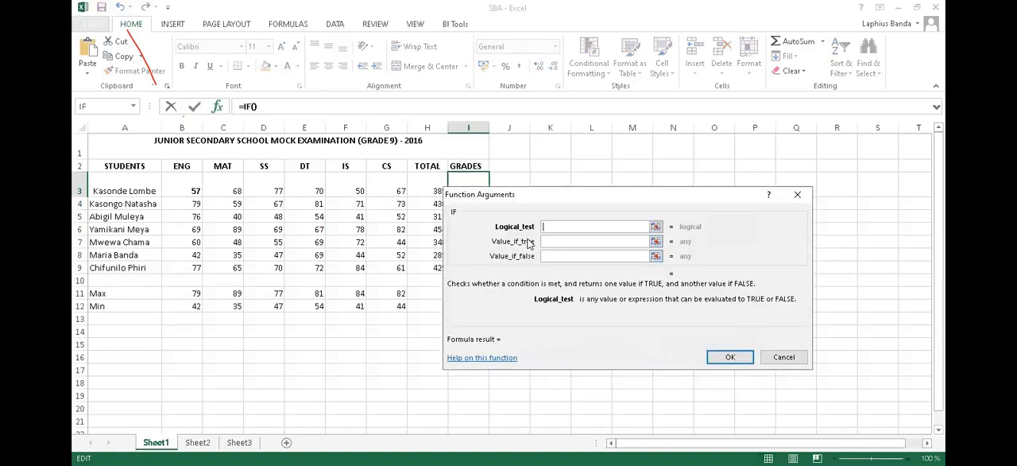
left_click_drag(566, 193, 633, 172)
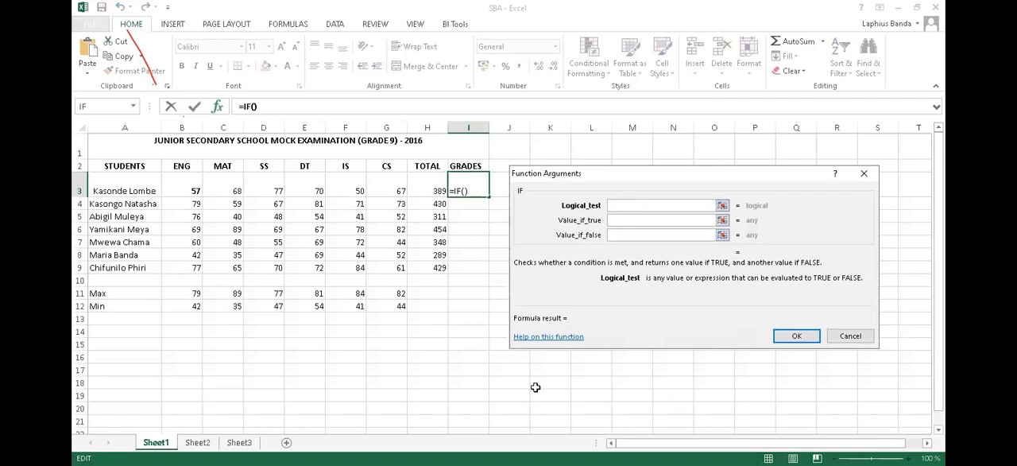
left_click(428, 189)
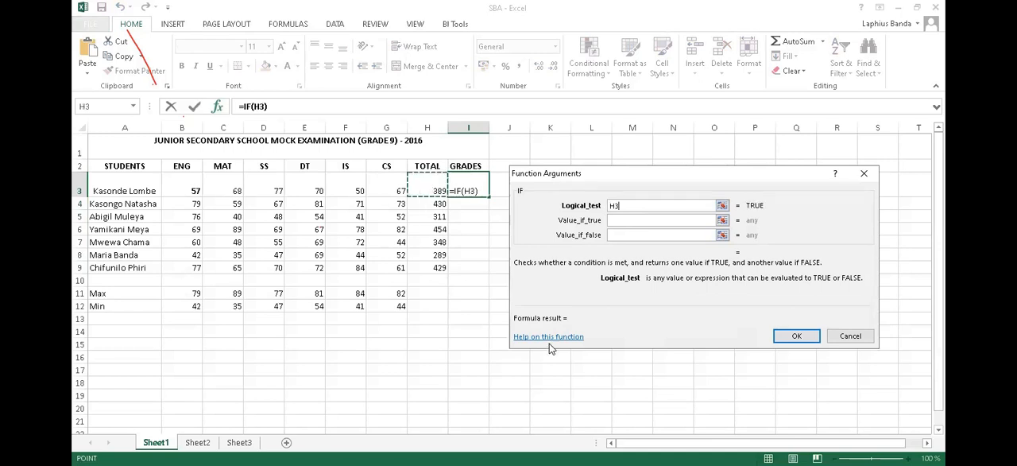
type(">=350")
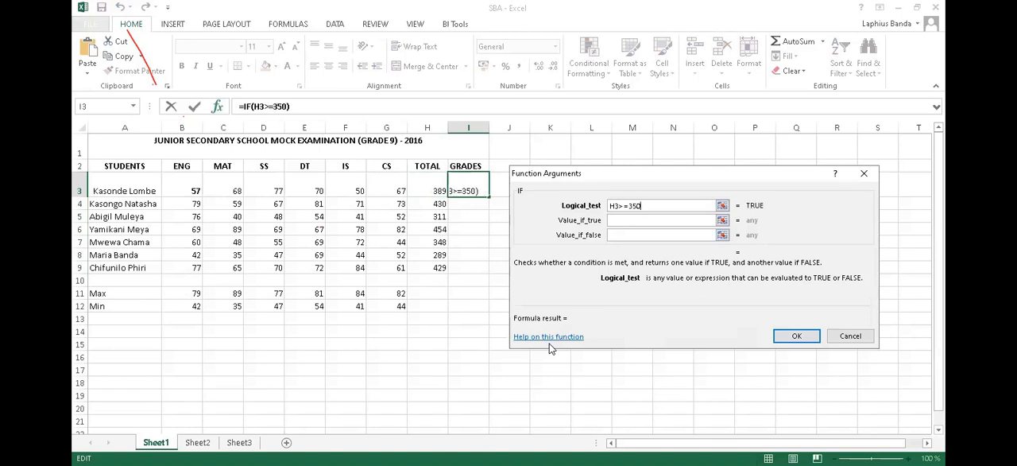
- Complete the IF function in I3 to return "Pass" if true and "Fail" if false
left_click(626, 219)
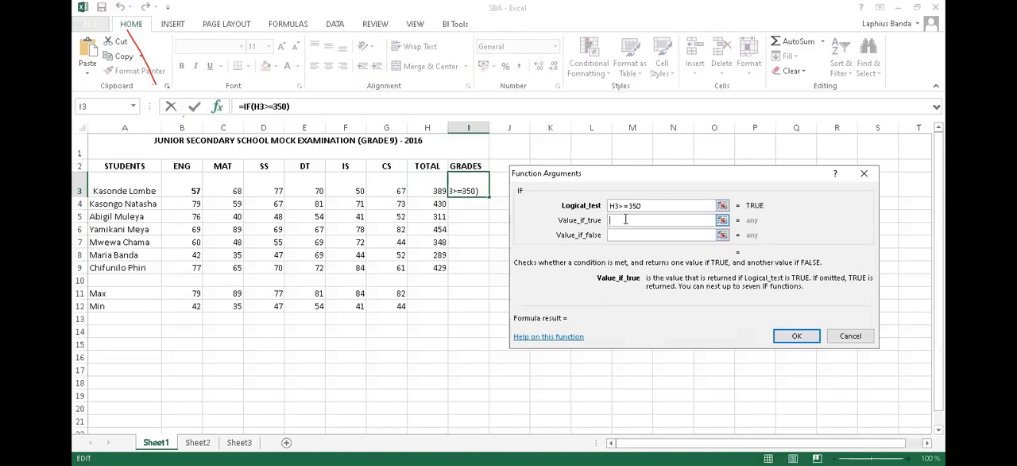
type("Pass")
left_click(632, 233)
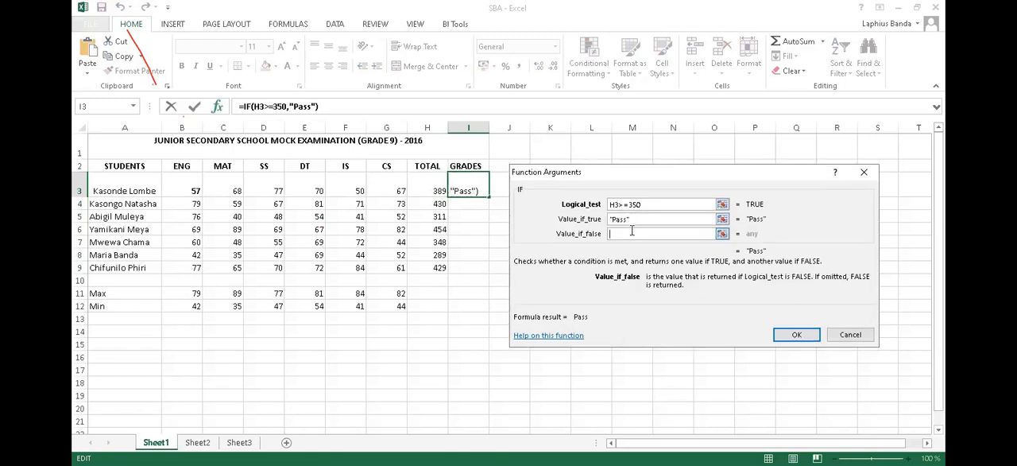
type("Fail")
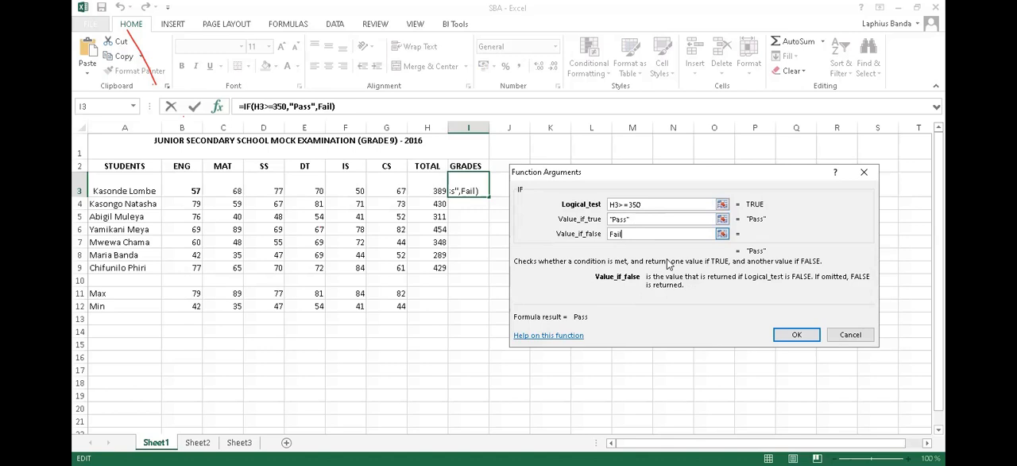
left_click(646, 219)
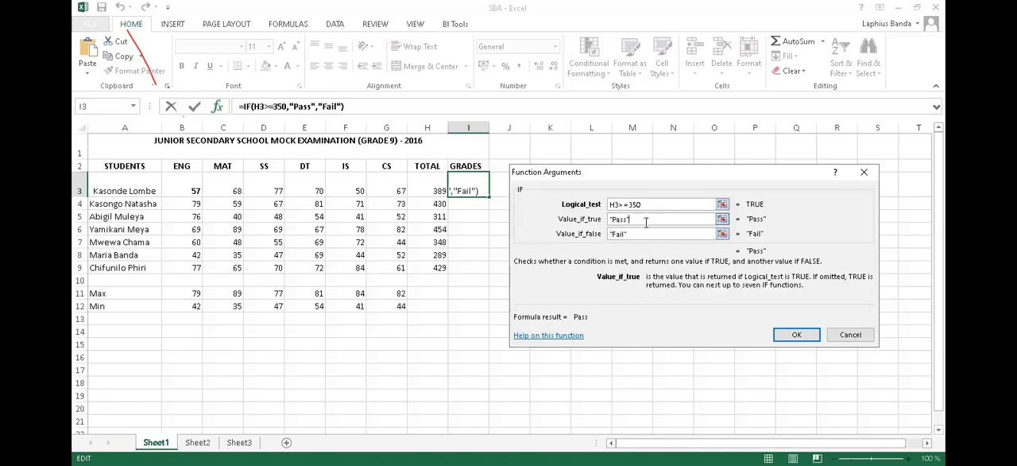
left_click(795, 335)
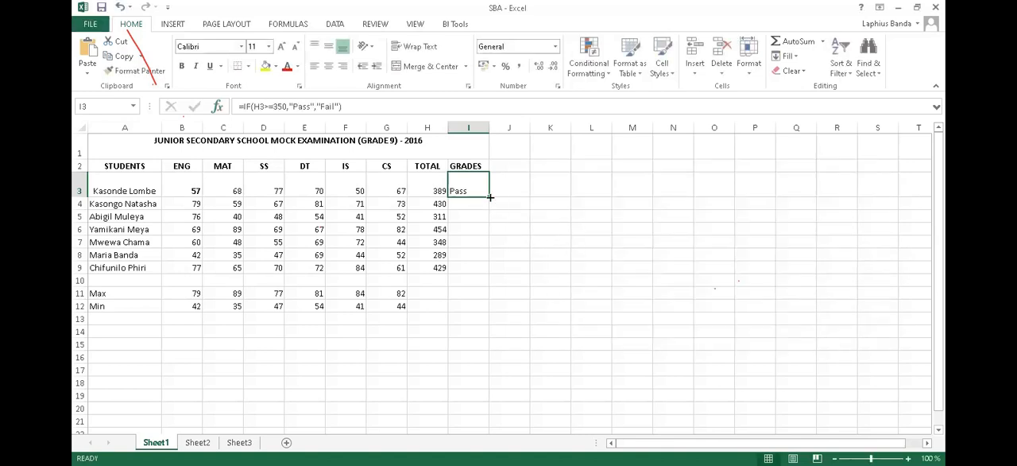
- Fill the IF formula from I3 down the GRADES column through I9
left_click_drag(477, 191, 479, 267)
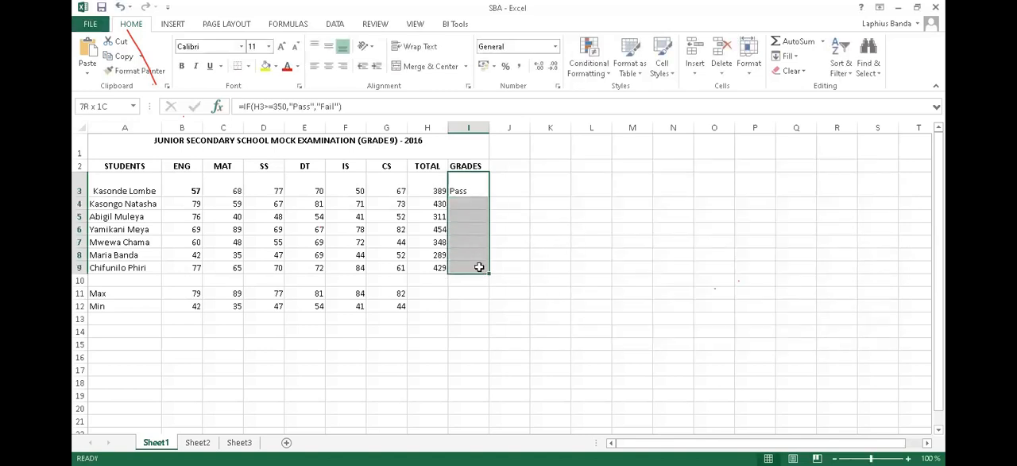
left_click(784, 55)
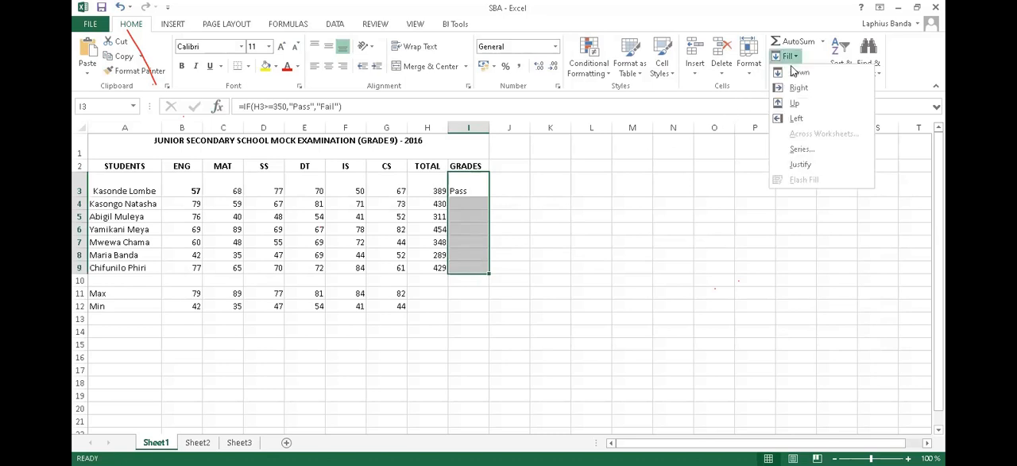
left_click(799, 72)
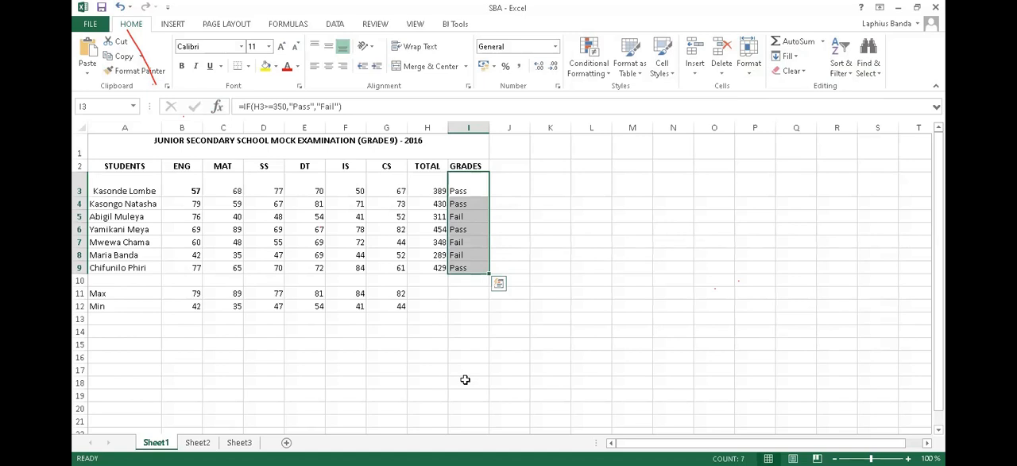
- Open Sheet3 and review the score-to-letter-grade rules in the Word document EXCEL DATA TYPES
left_click(239, 441)
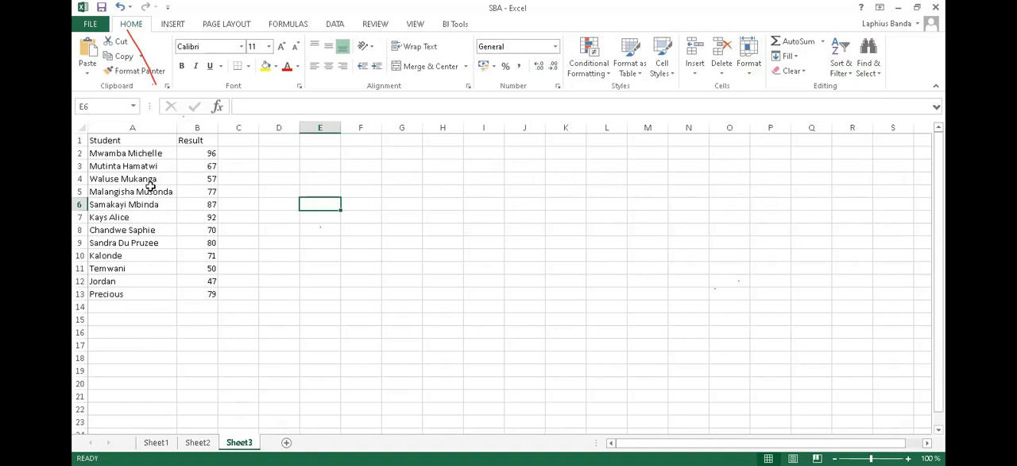
left_click(276, 324)
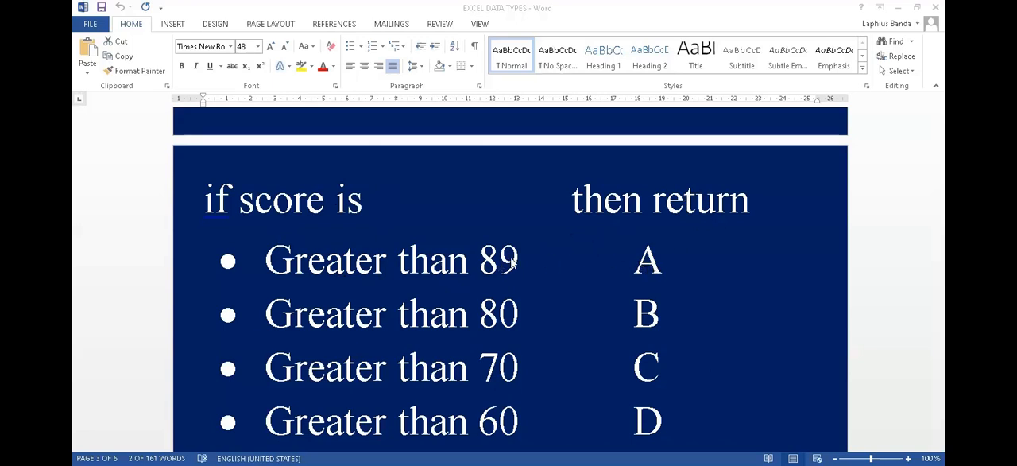
left_click_drag(521, 260, 480, 260)
left_click(668, 263)
left_click(521, 312)
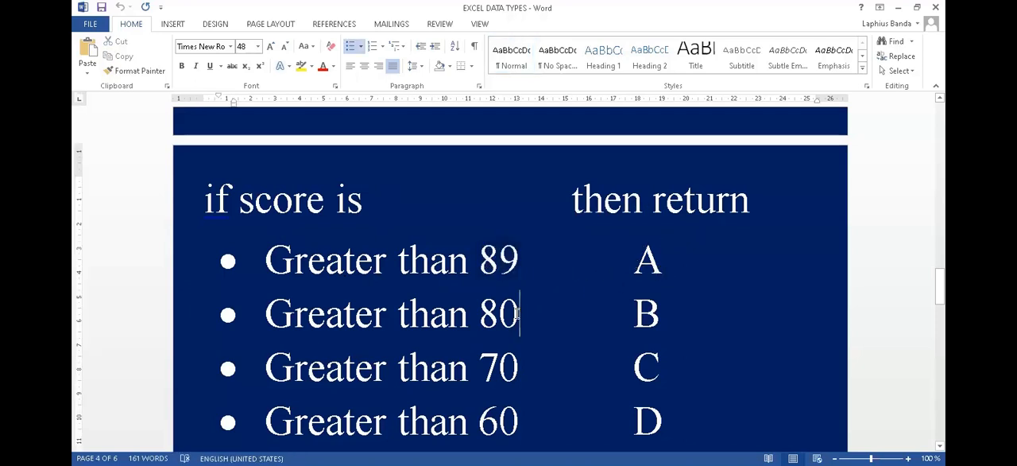
left_click(658, 314)
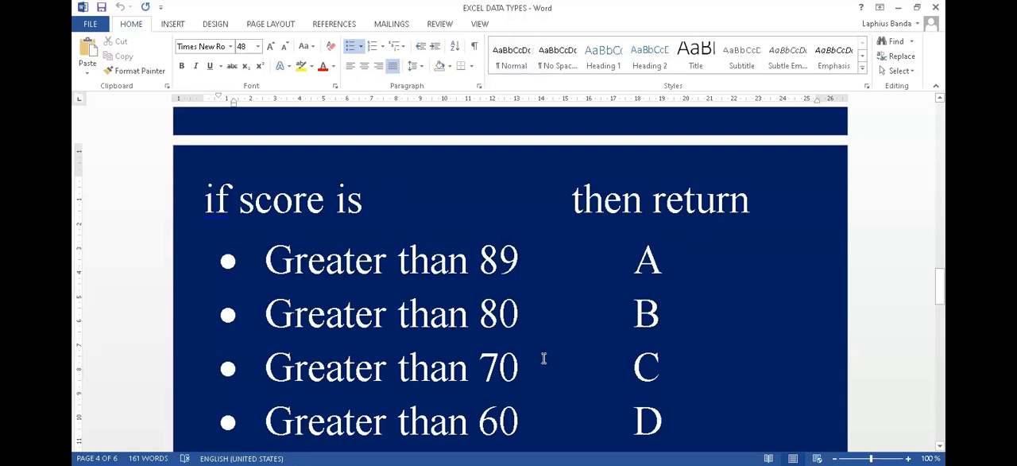
left_click(521, 366)
scroll(672, 363, "down", 2)
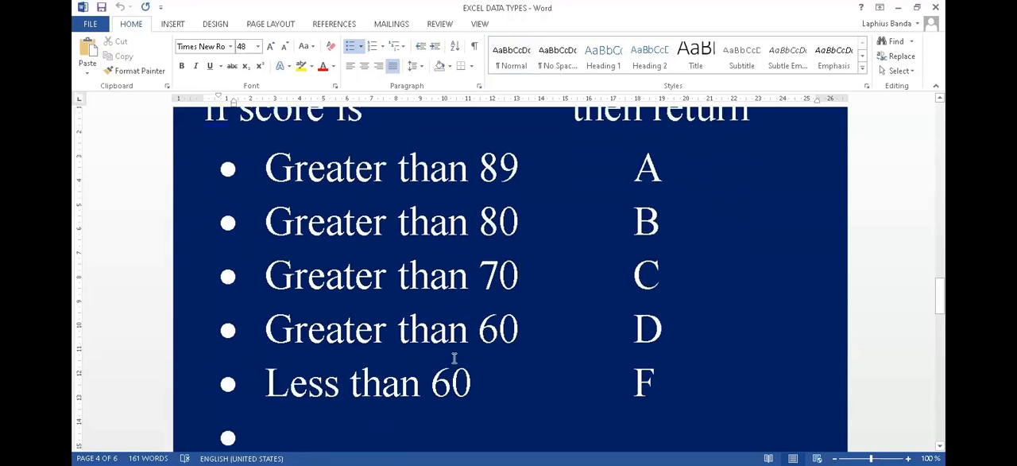
left_click(658, 381)
scroll(651, 375, "up", 2)
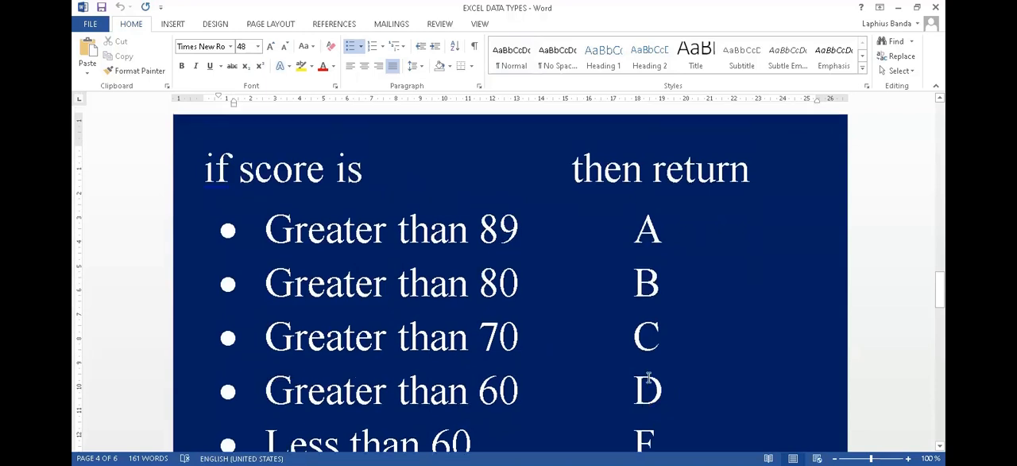
scroll(648, 378, "up", 2)
left_click(237, 229)
left_click_drag(233, 226, 212, 232)
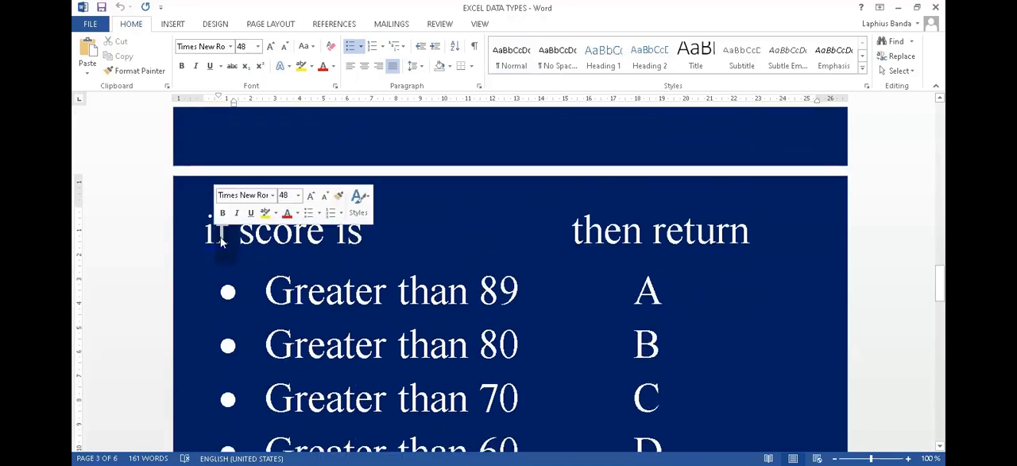
left_click(522, 291)
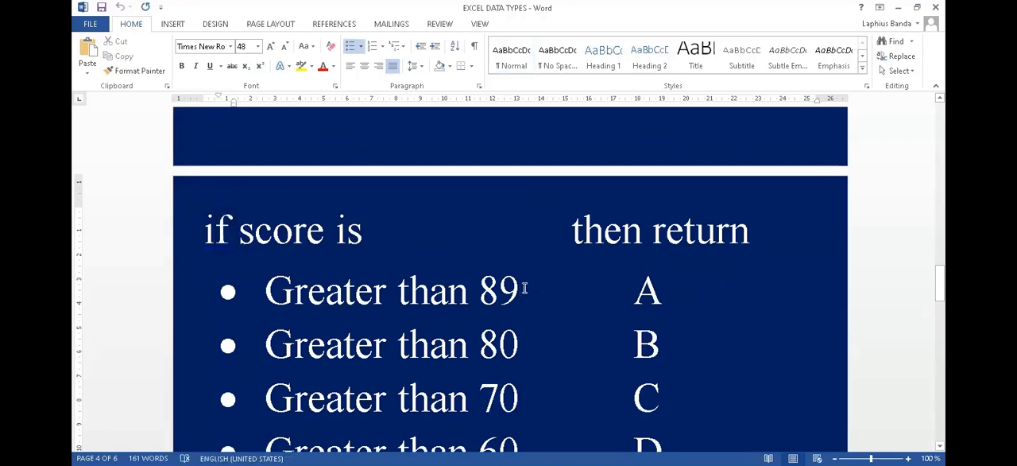
scroll(523, 288, "down", 1)
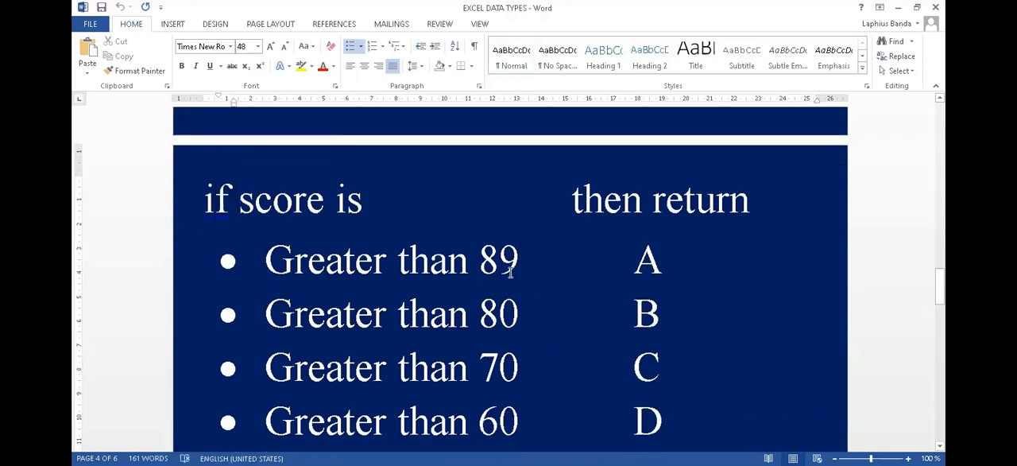
scroll(521, 268, "down", 1)
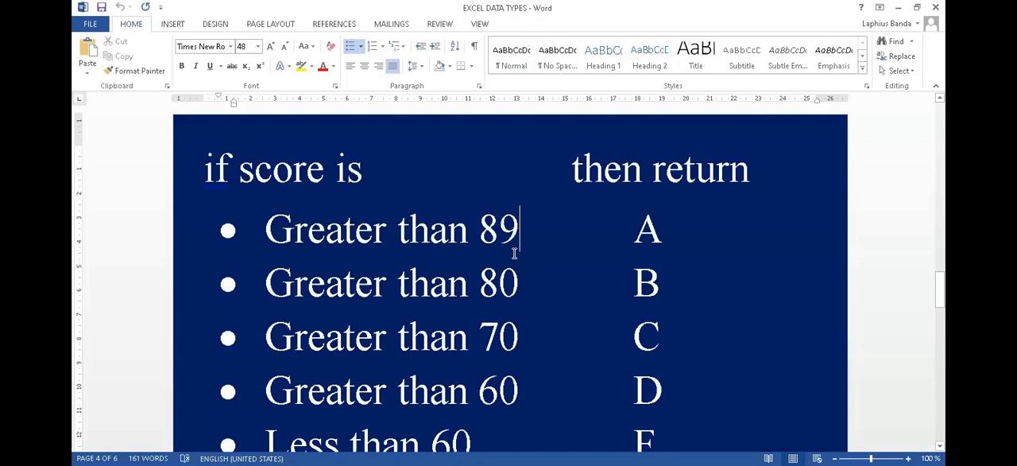
scroll(518, 231, "down", 1)
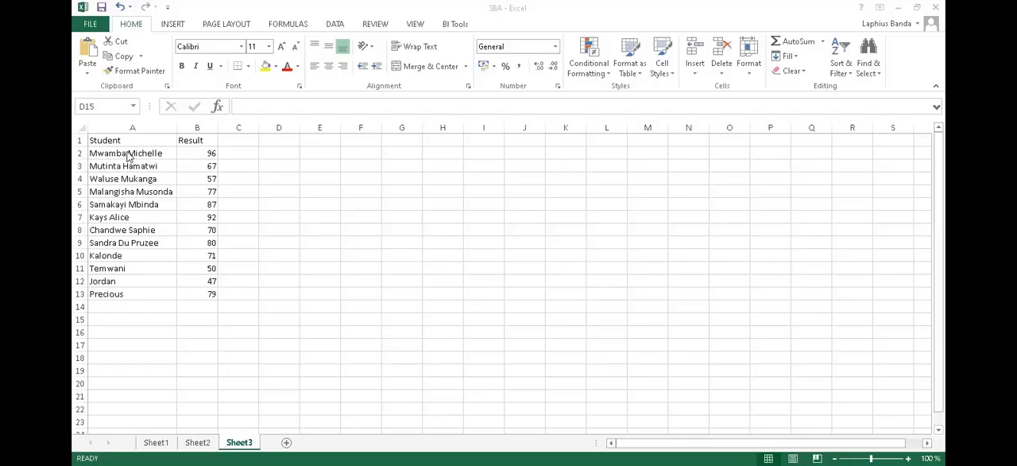
- Back in Excel, add the heading Grade in C1 beside the Result column of Sheet3
left_click_drag(127, 155, 124, 293)
left_click_drag(204, 152, 207, 290)
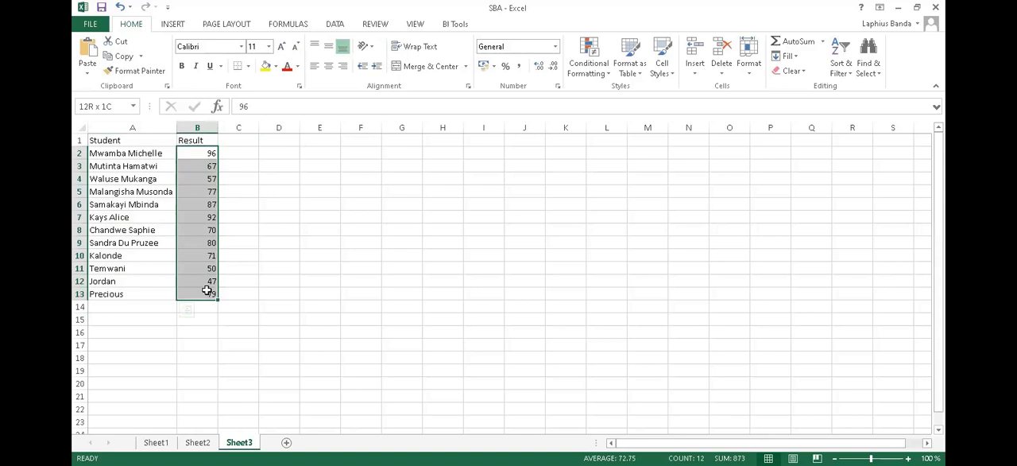
left_click_drag(208, 290, 208, 291)
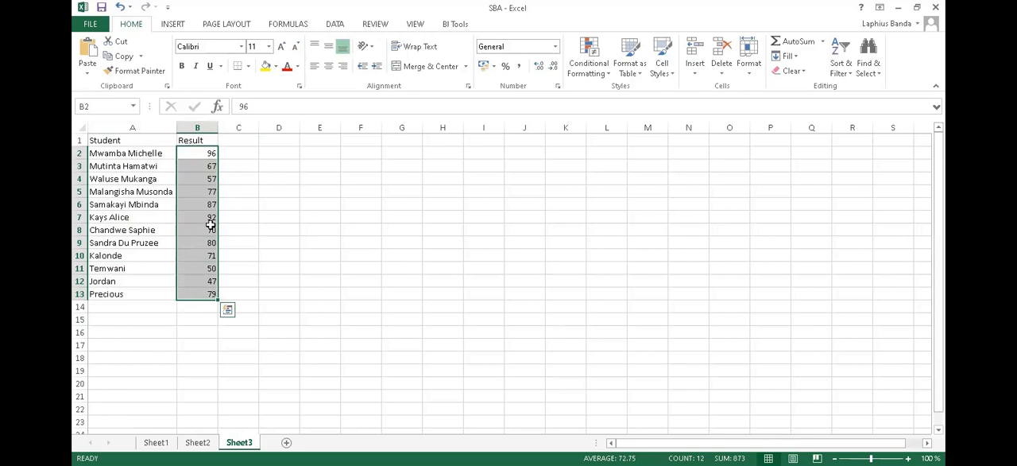
left_click(243, 153)
left_click(243, 141)
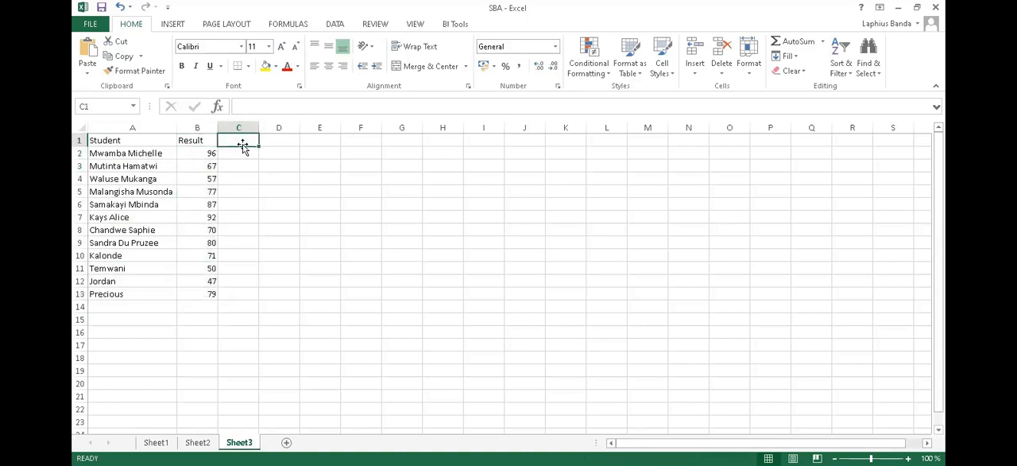
type("Grade")
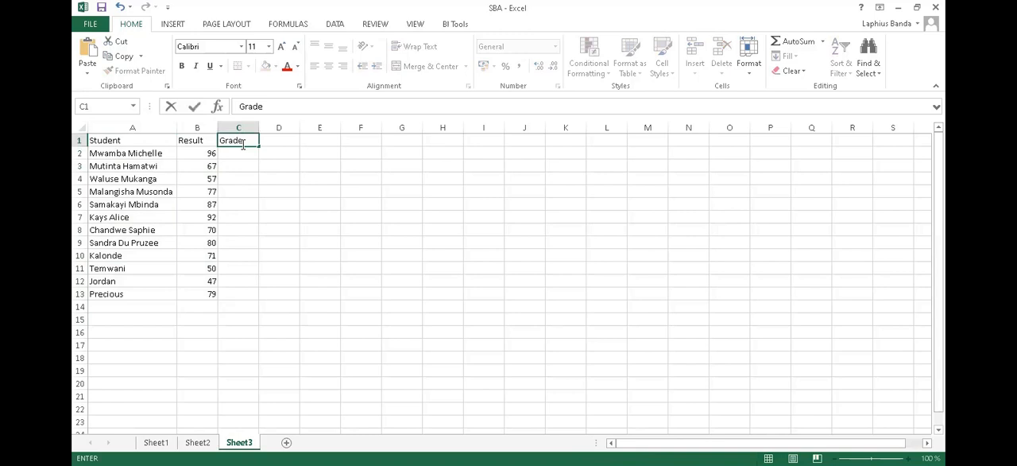
- Start an IF formula in C2 that returns "A" when the result in B2 is at least 89
left_click(235, 155)
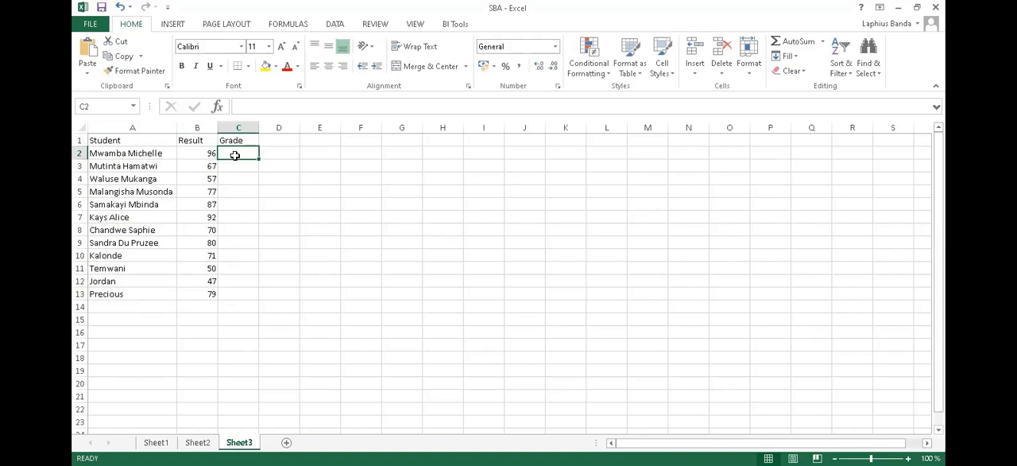
type("=")
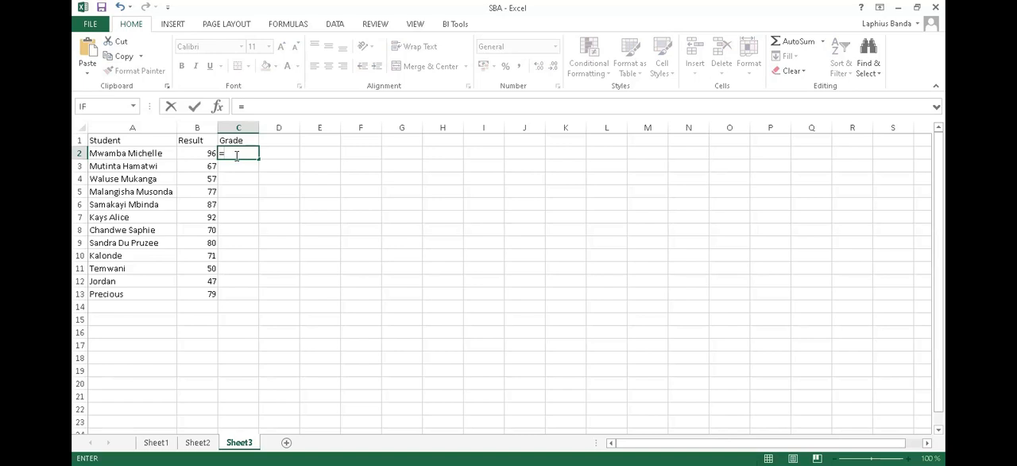
type("if")
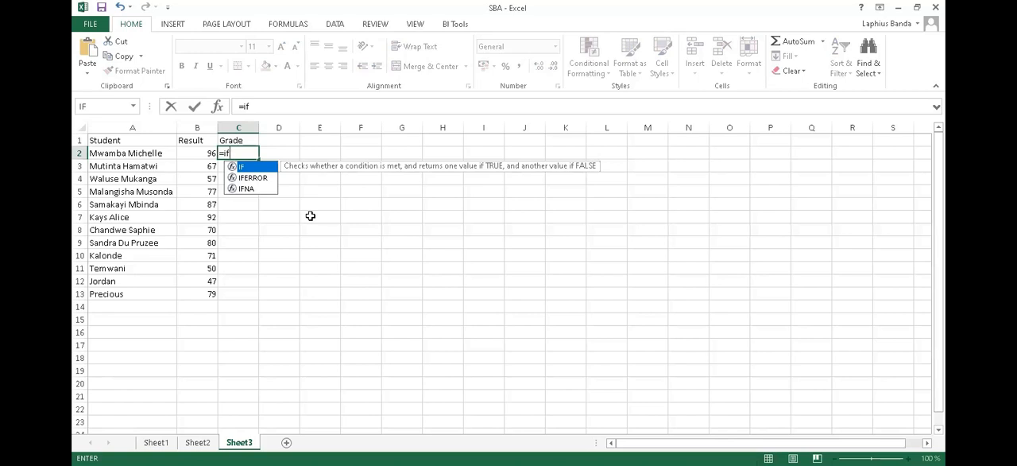
type("(")
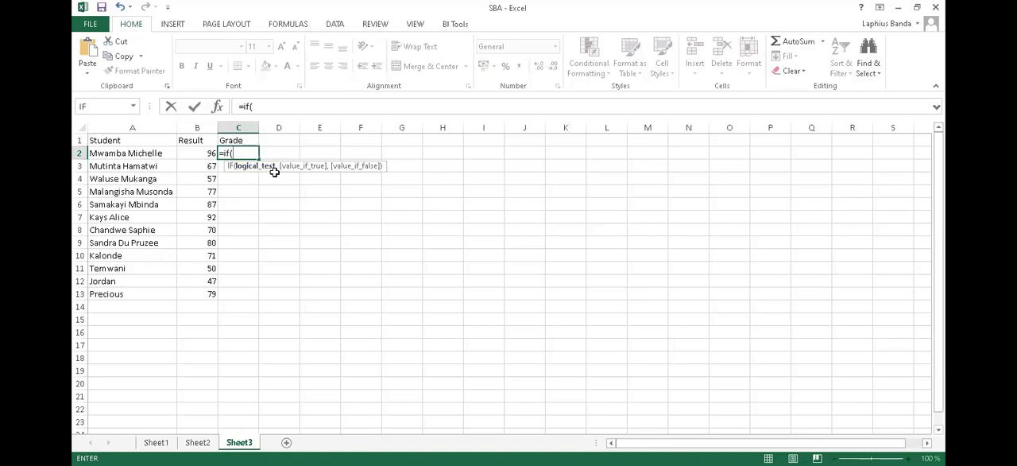
left_click(202, 153)
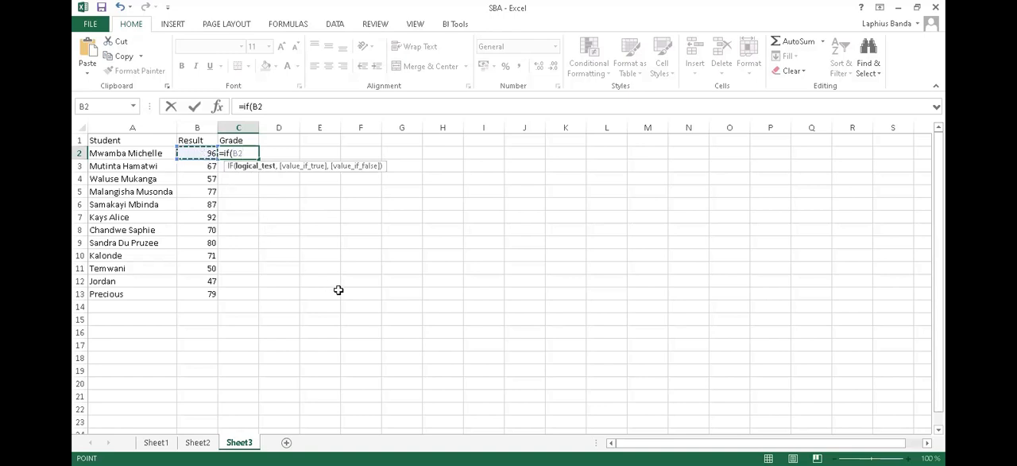
type(">=89")
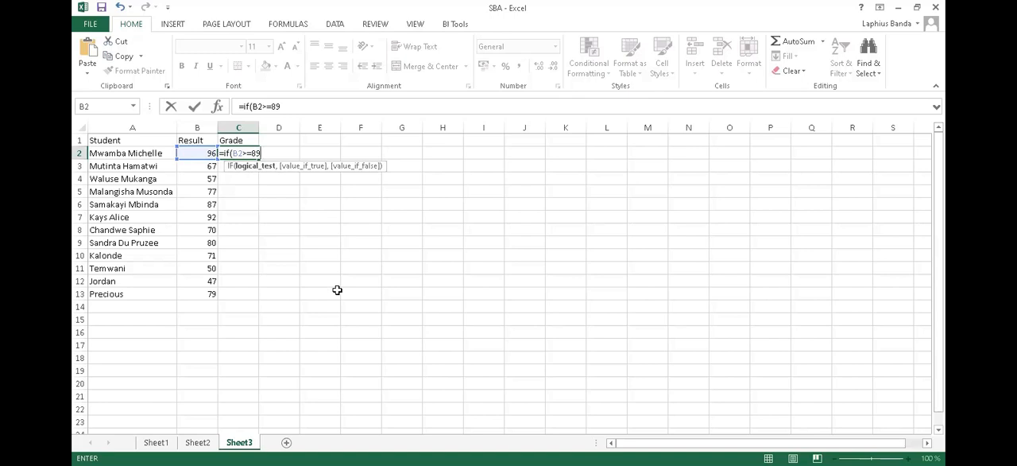
type(",")
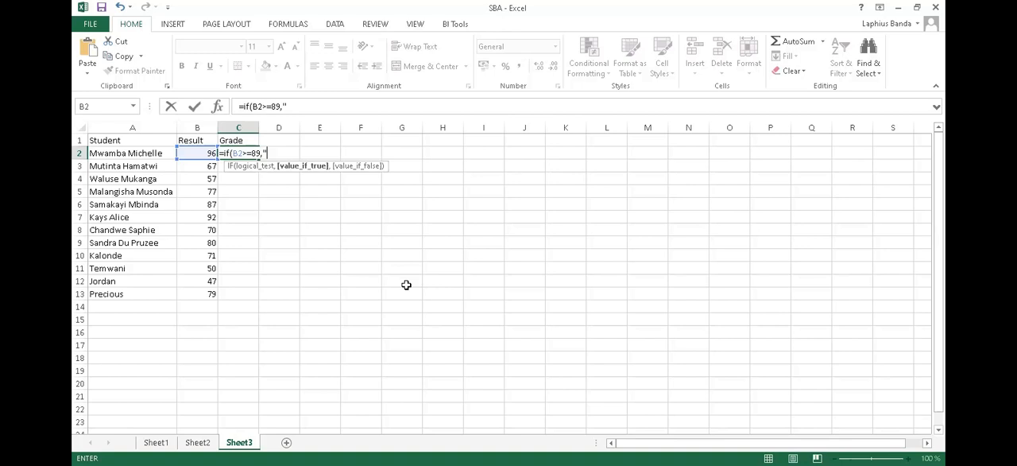
type("A")
type("\"\"")
type(",")
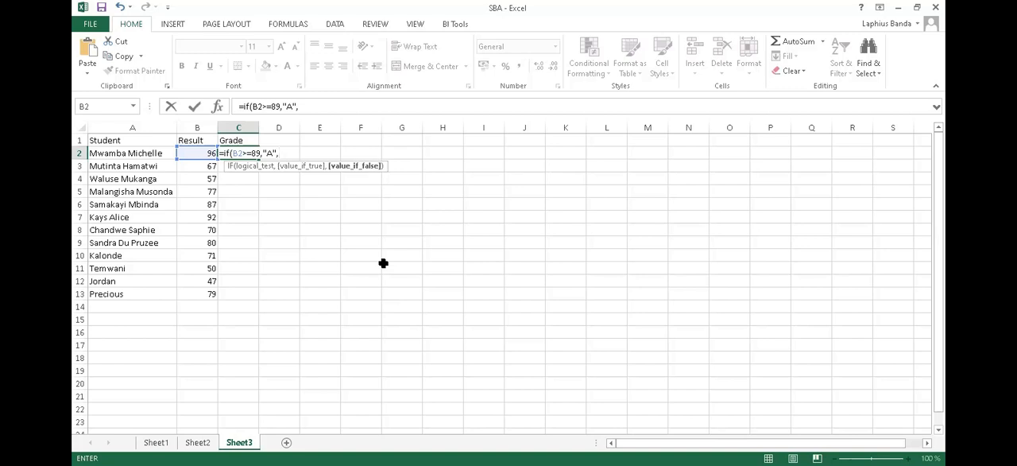
- Nest a second IF in the C2 formula that returns "B" when B2 is at least 80
type("if")
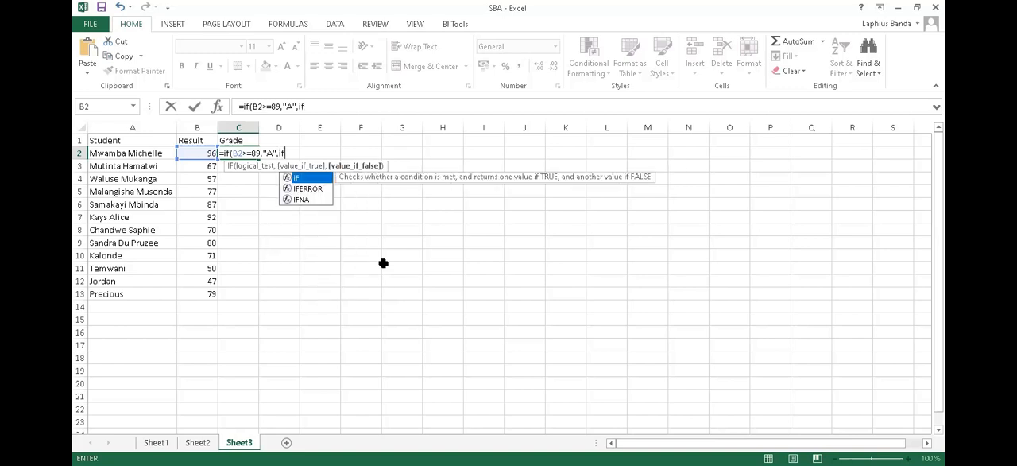
type("(")
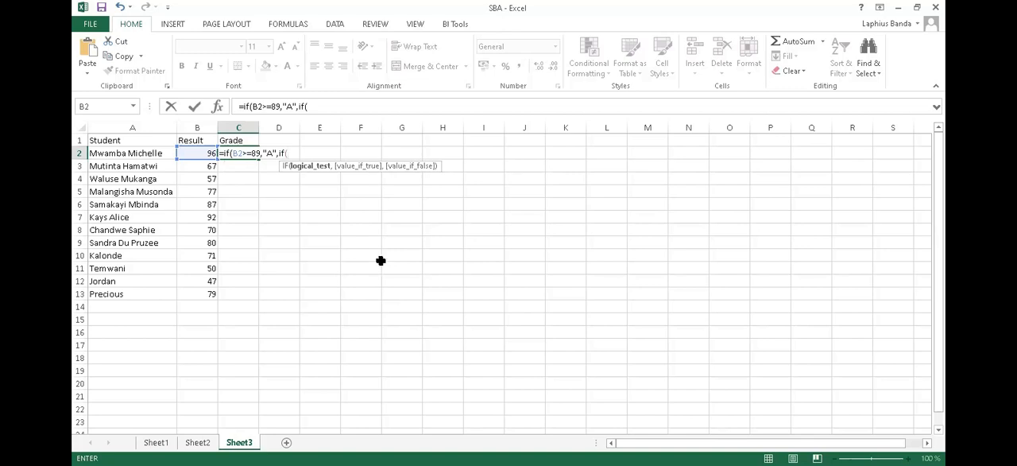
left_click(202, 151)
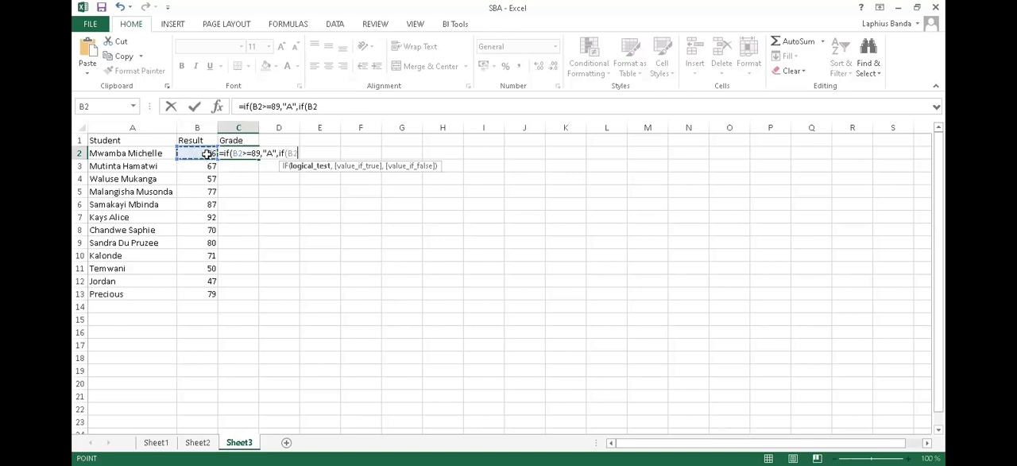
type(">=")
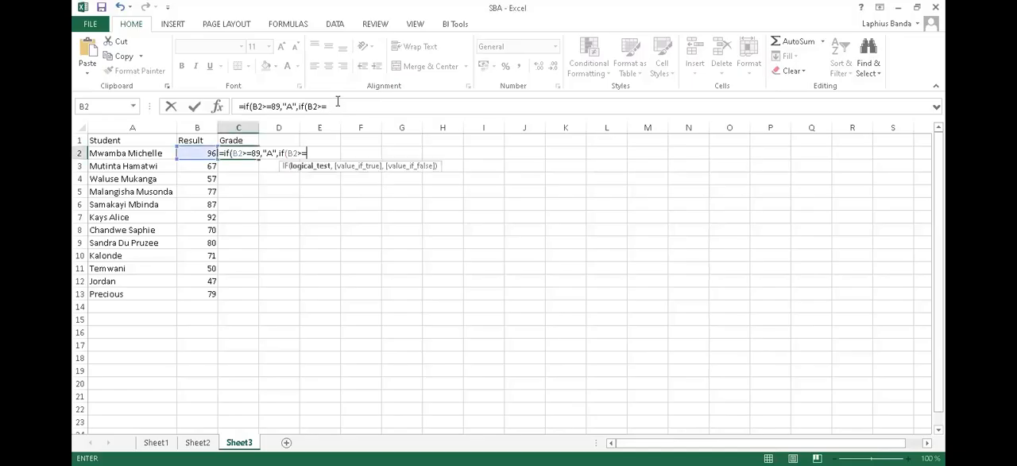
type("80,")
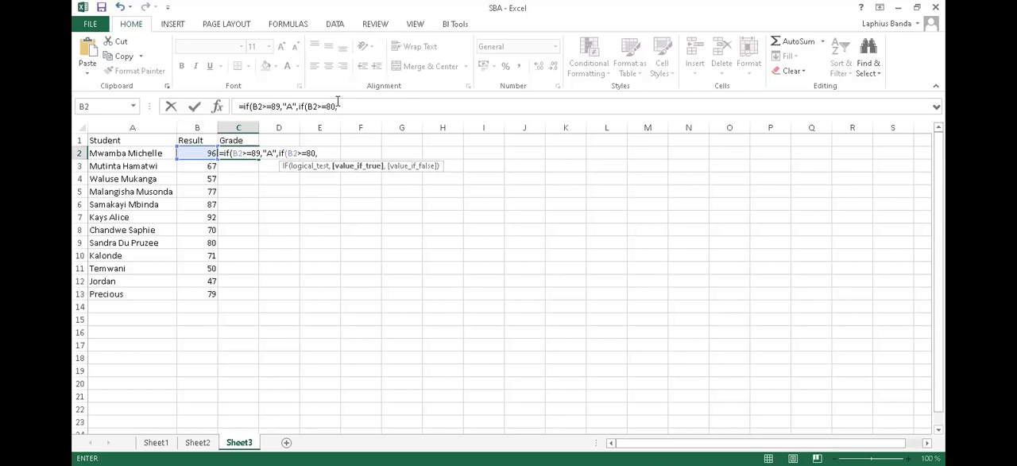
type("\"")
type("B:")
key("BackSpace")
type("\"B")
type(",")
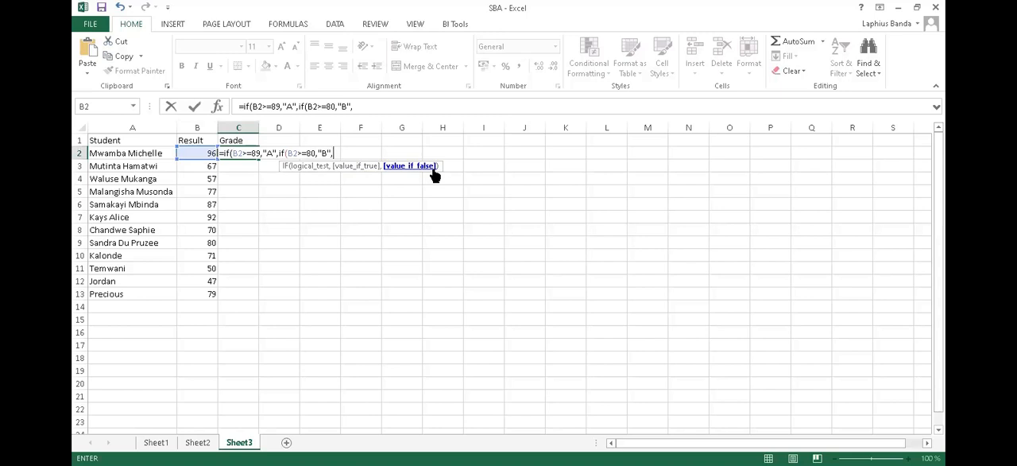
- Nest a third IF in the C2 formula that returns "C" when B2 is at least 70
type("if")
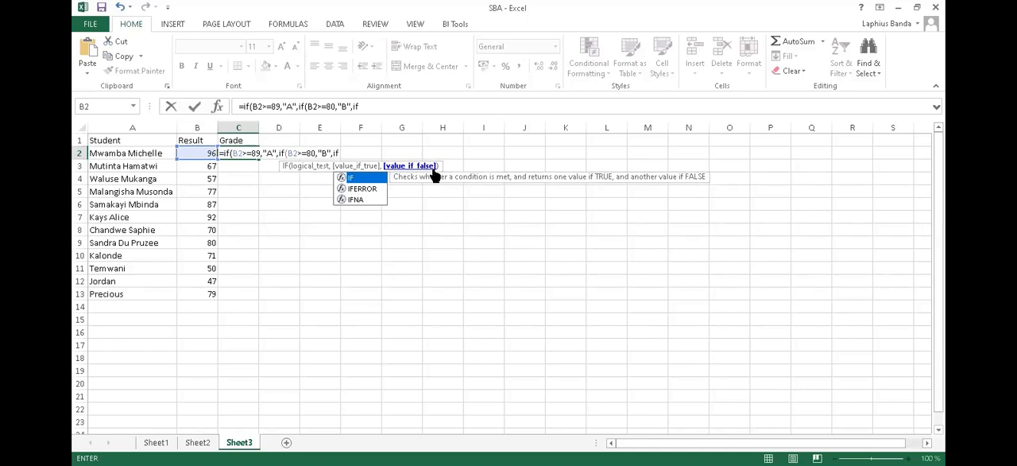
type("(")
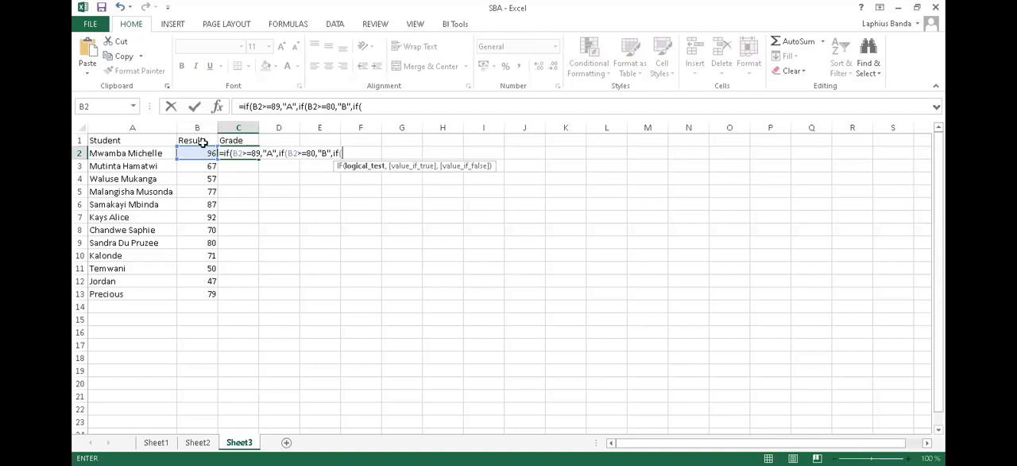
left_click(192, 152)
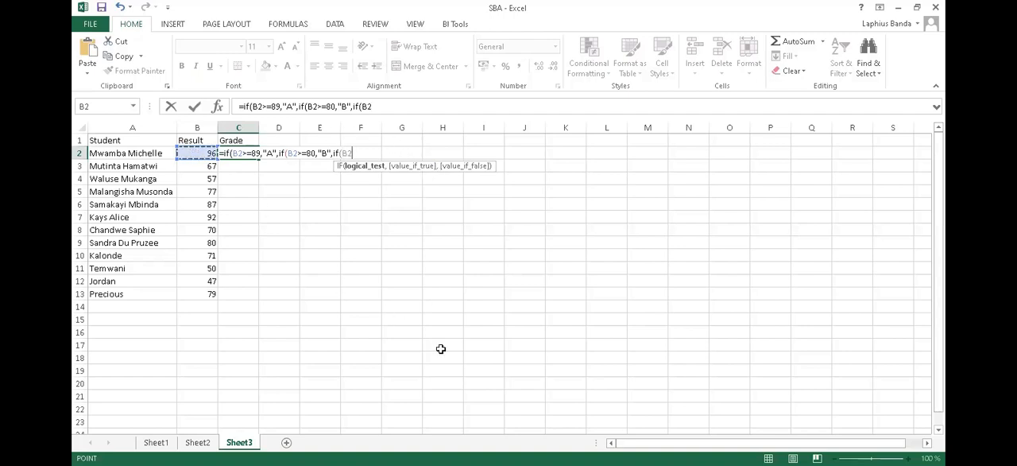
type(">=")
type("70")
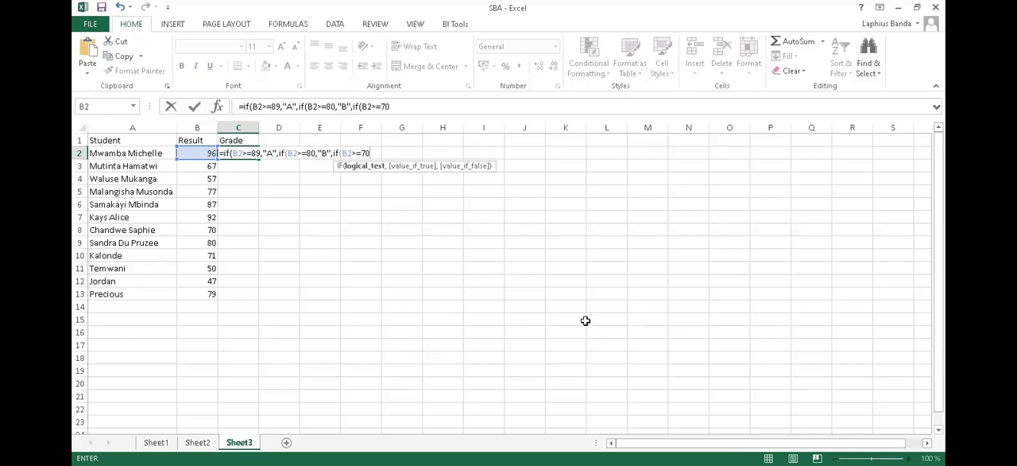
type(",")
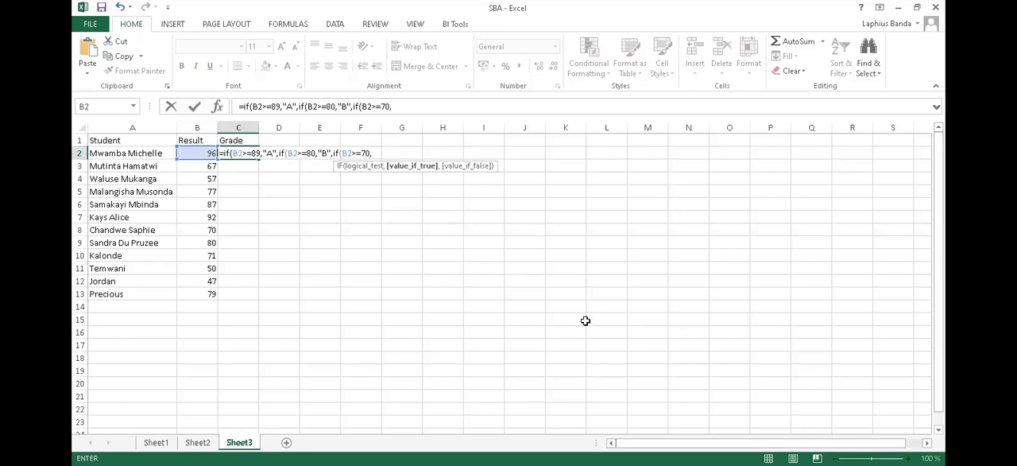
type("\"C\",")
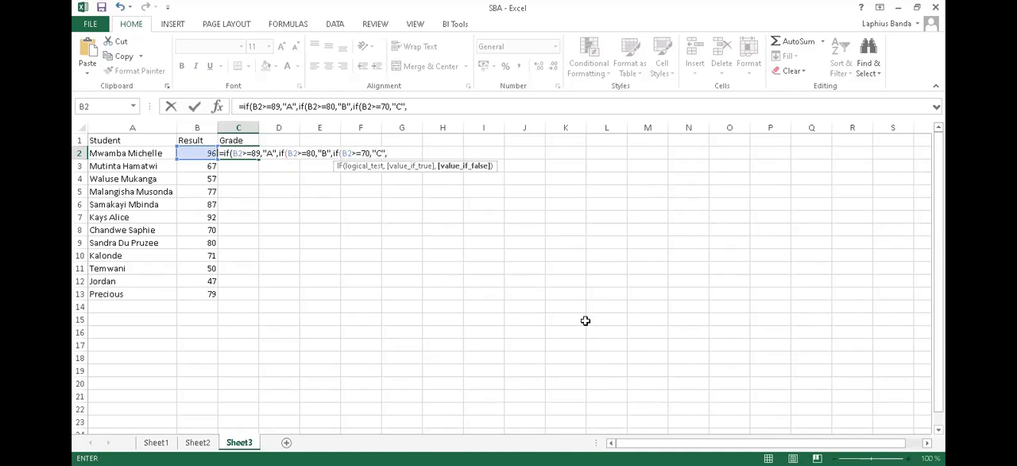
- Nest a fourth IF in the C2 formula that returns "D" when B2 is at least 60
type("if")
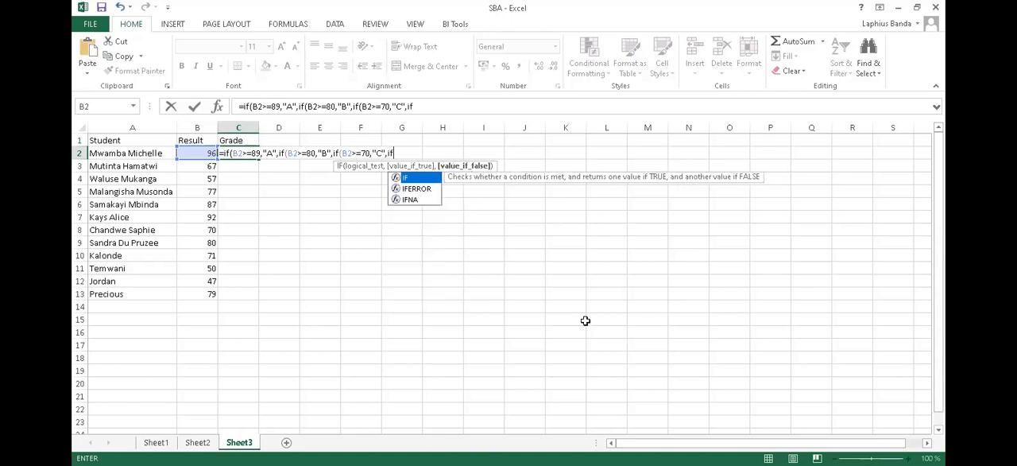
type("(")
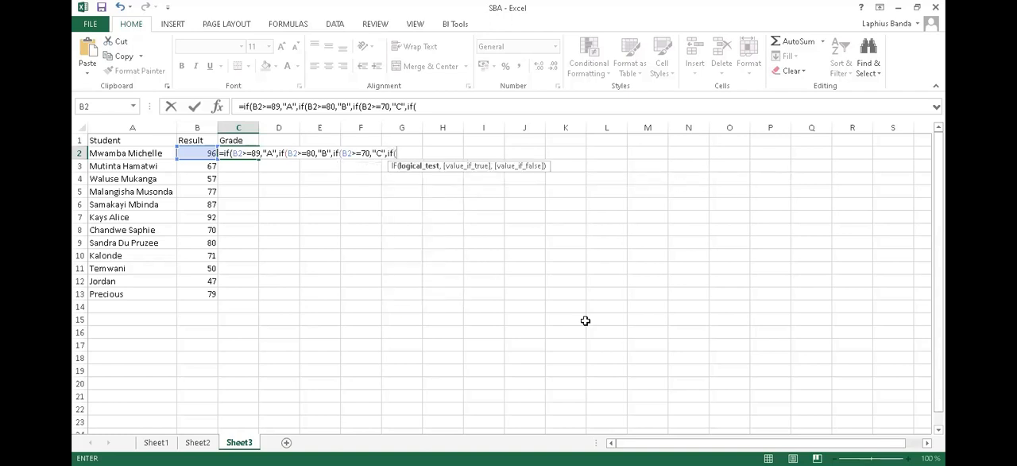
left_click(186, 151)
type(">=")
type("60")
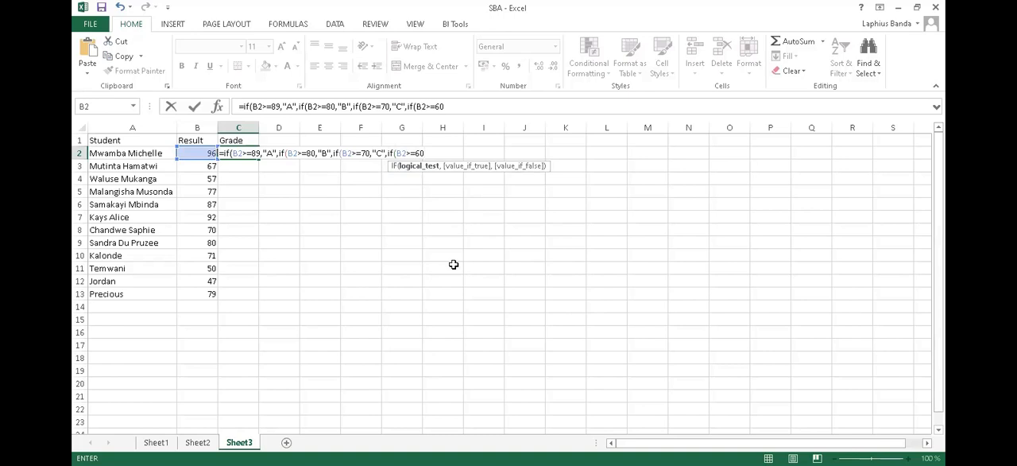
type(",")
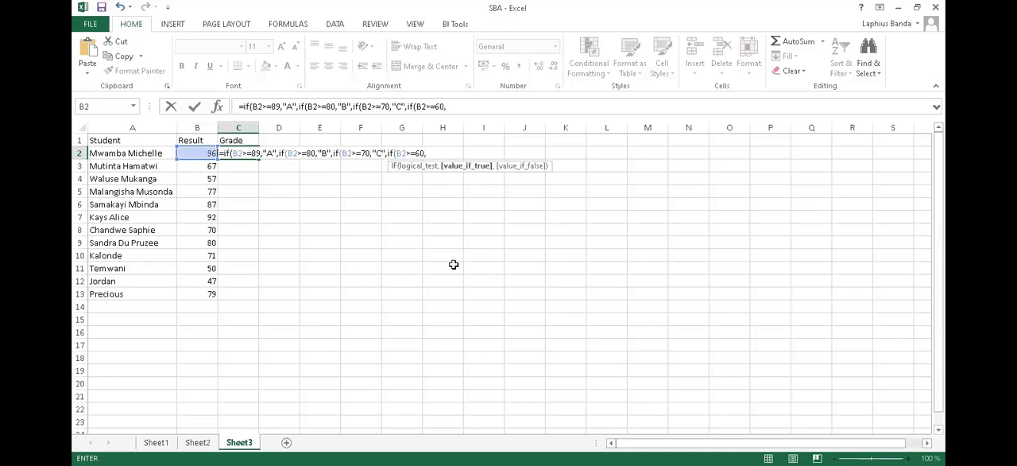
type("\"\"")
key("BackSpace")
type("D")
type("\"\"")
type(",")
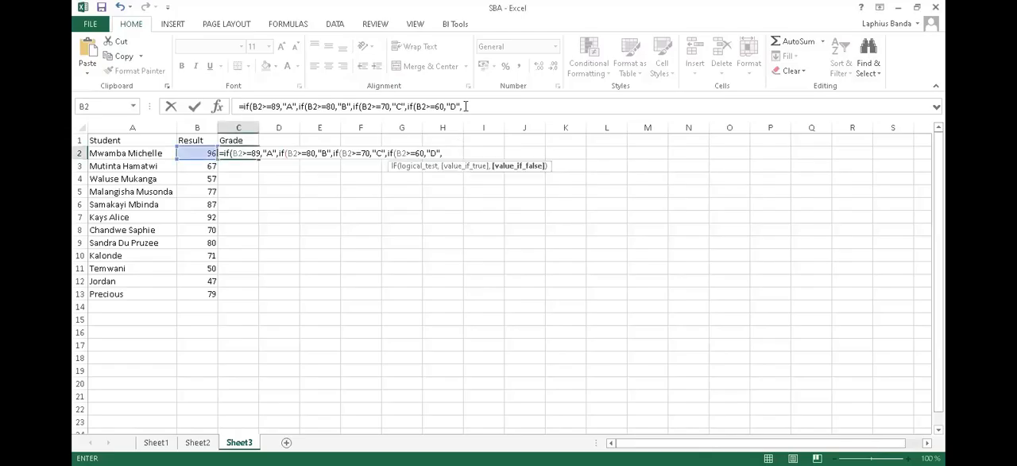
- Finish the C2 formula with "F" as the final false value and close all four nested IFs
left_click(465, 106)
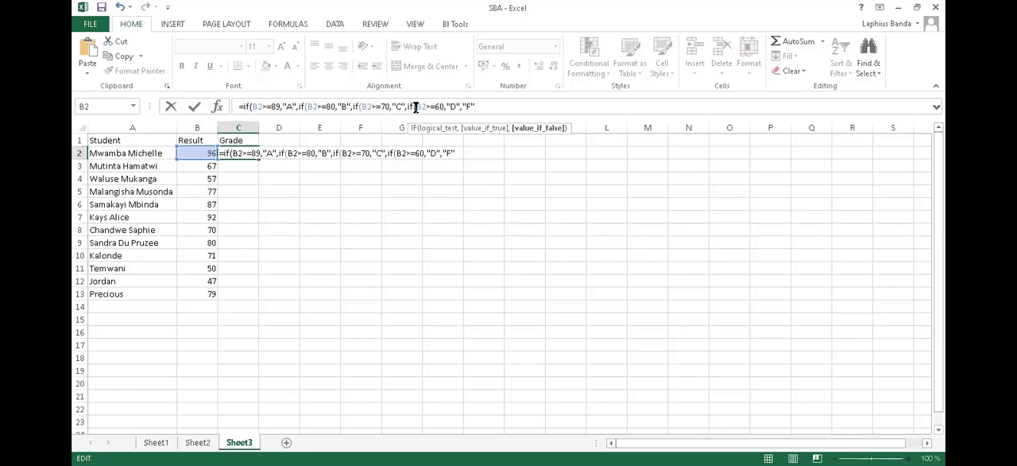
type("))))")
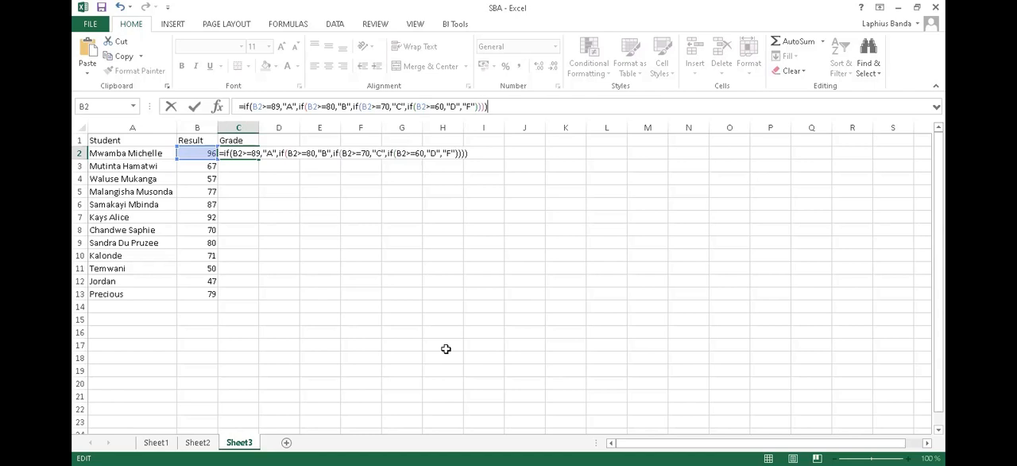
key("Return")
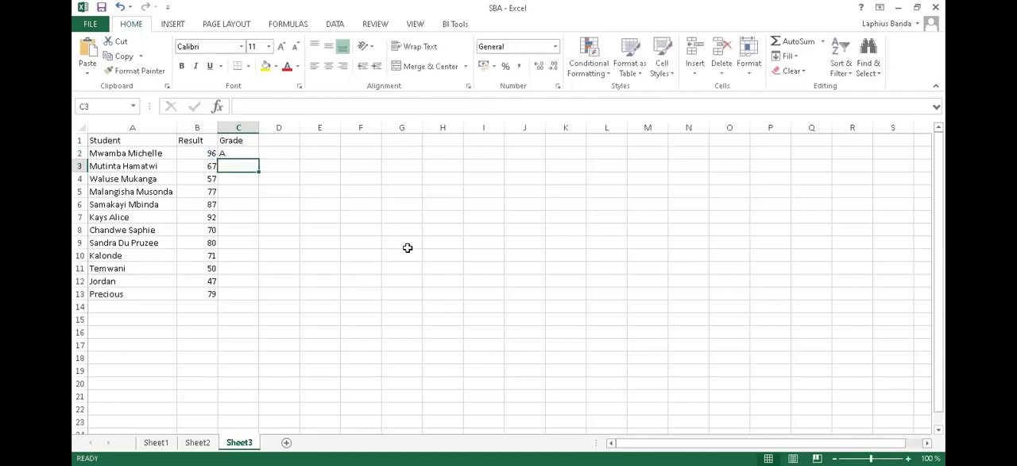
- Fill the nested IF formula from C2 down the Grade column through C13, then reselect C2 to review its formula
left_click(228, 154)
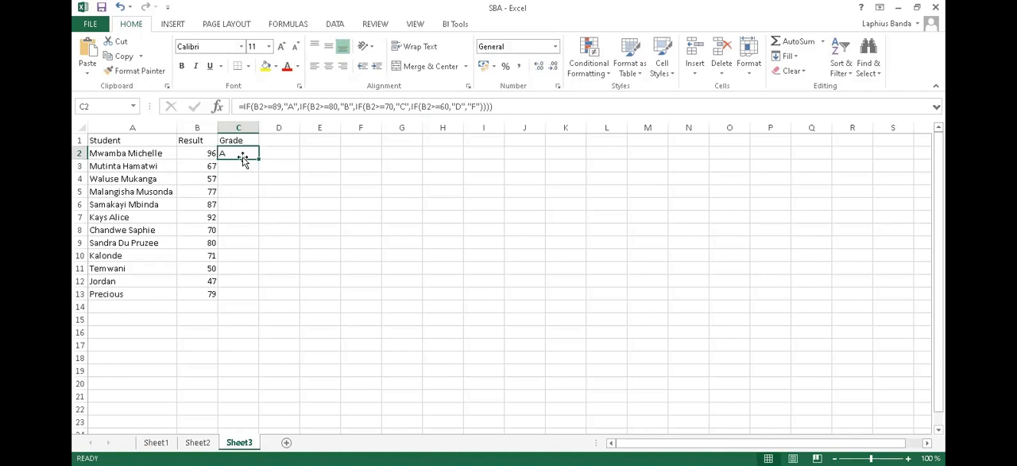
left_click_drag(240, 152, 254, 293)
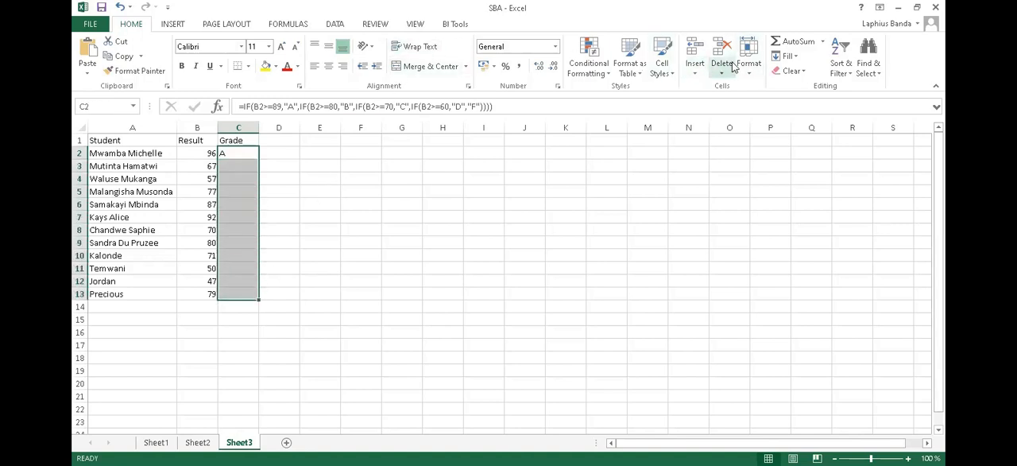
left_click(776, 57)
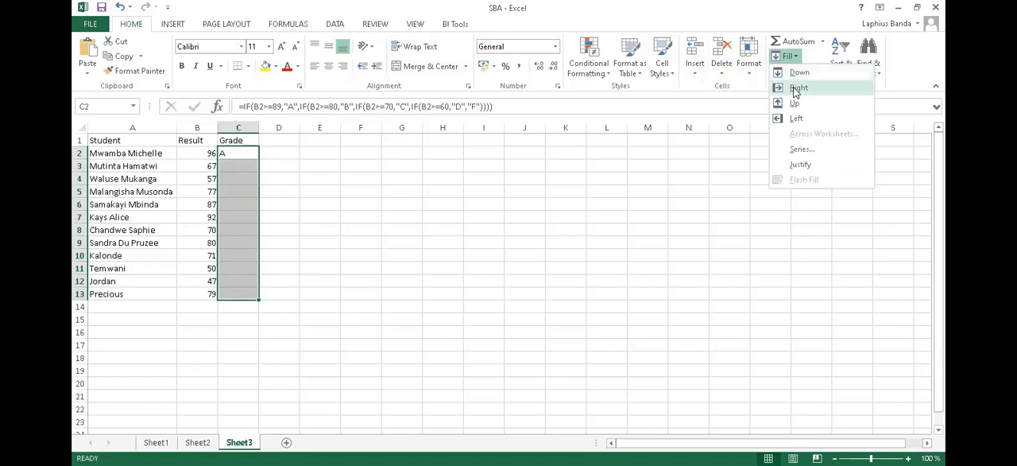
left_click(791, 73)
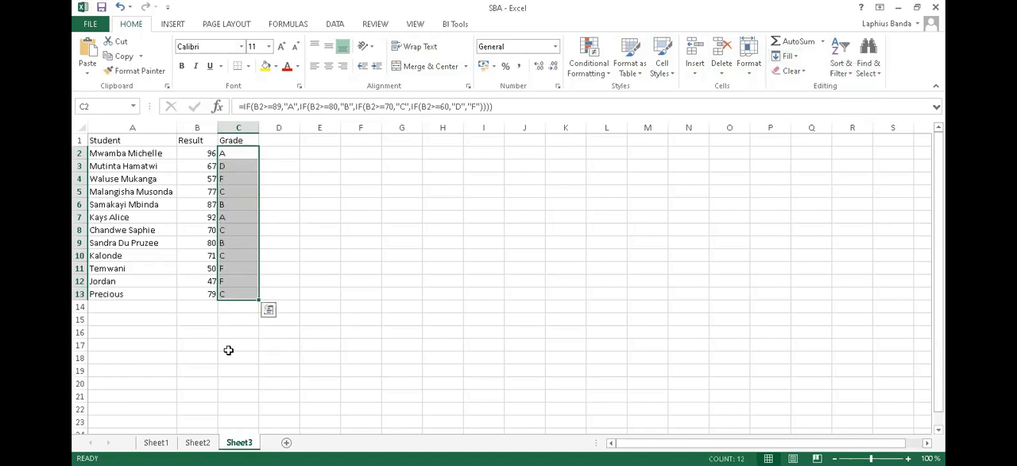
left_click(226, 343)
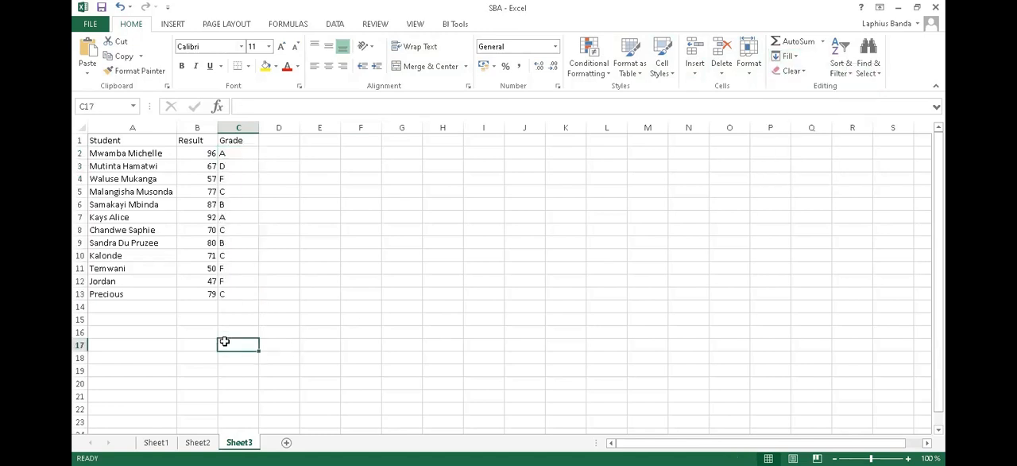
left_click(230, 155)
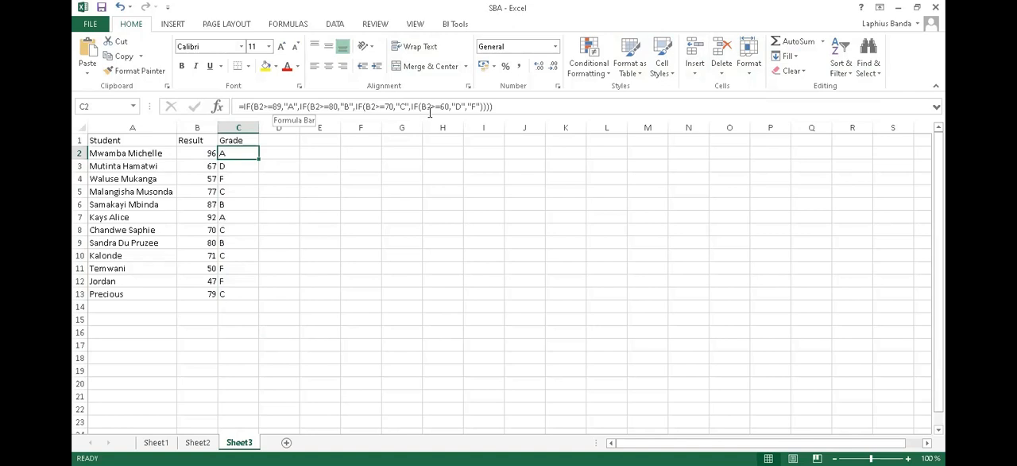
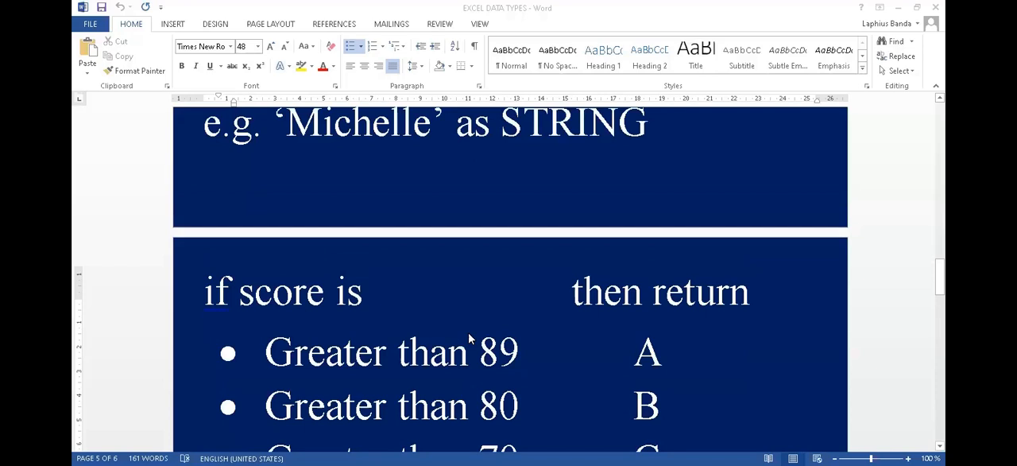
- Review the note in the EXCEL DATA TYPES document on enclosing STRING values in inverted commas and entering numbers literally
scroll(467, 333, "up", 6)
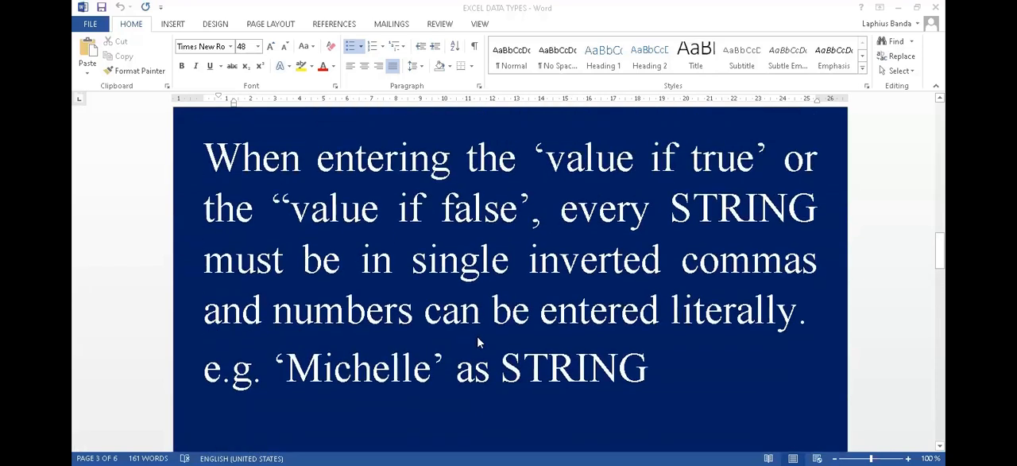
left_click_drag(649, 366, 500, 364)
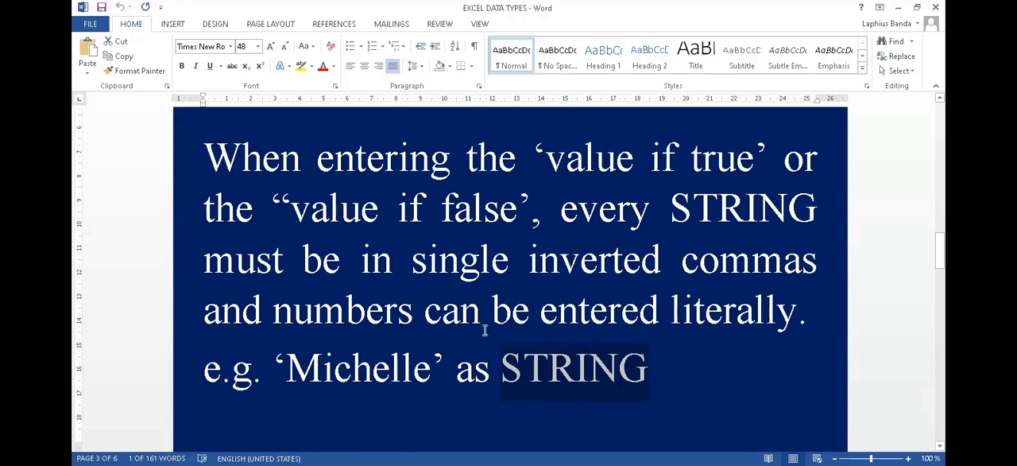
left_click(648, 372)
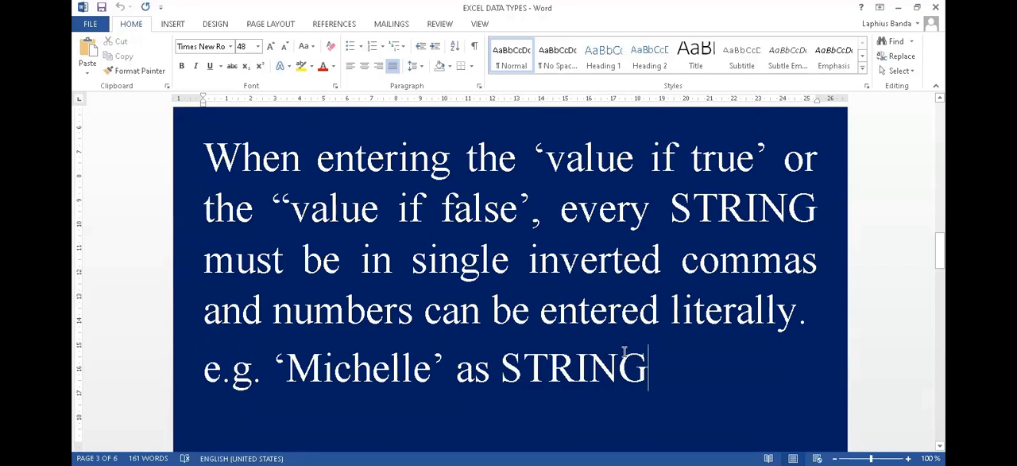
left_click_drag(653, 366, 502, 367)
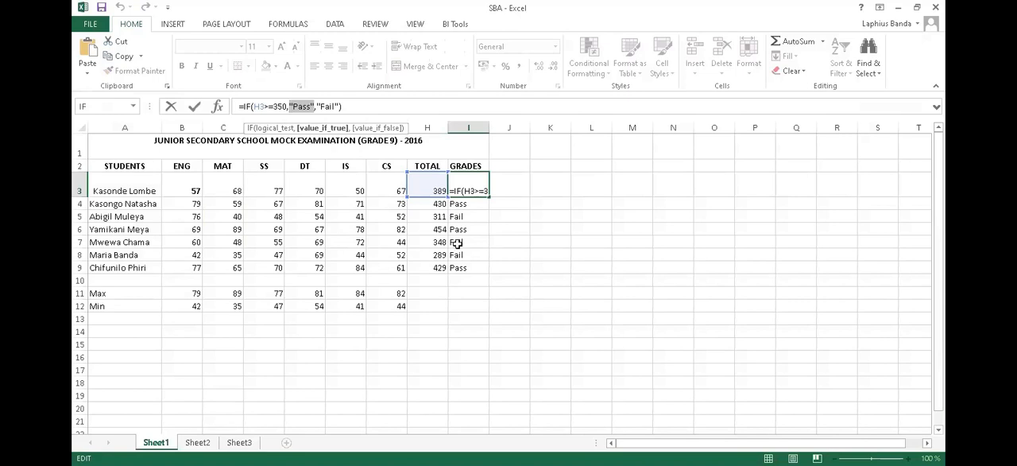
- Switch to the SBA workbook in Excel, abandon the pending I3 edit and clear the Pass/Fail formulas from I3:I10
left_click(453, 242)
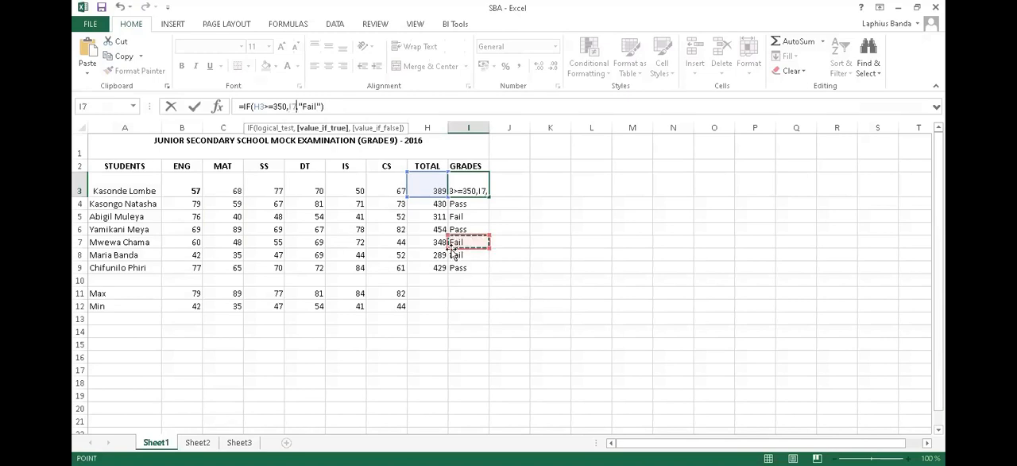
key("Escape")
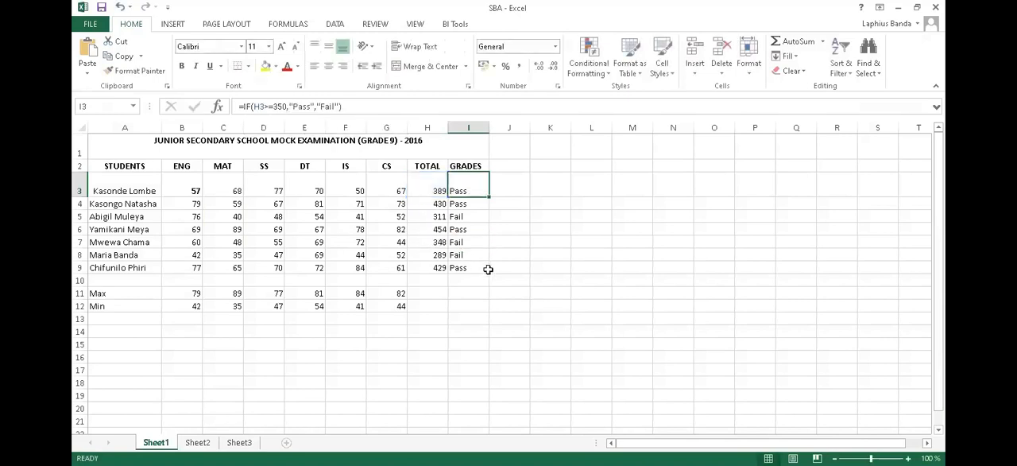
left_click(436, 189)
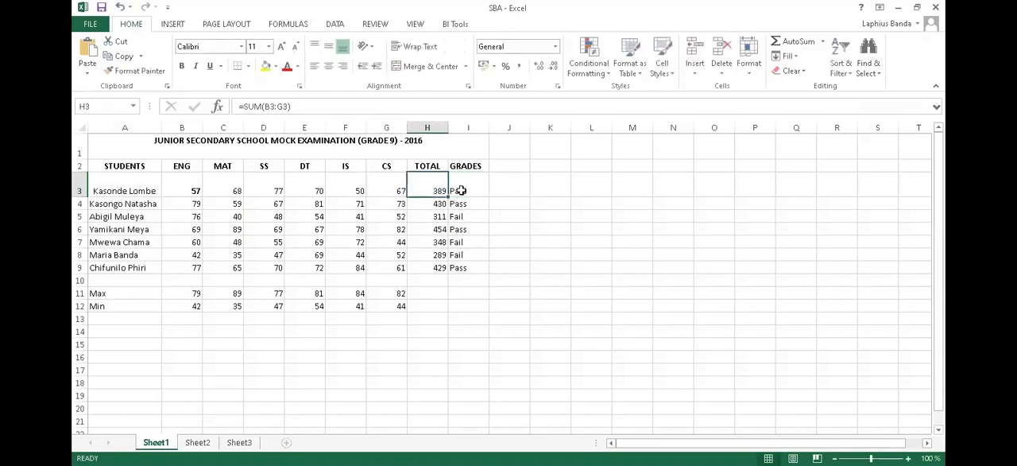
left_click(461, 190)
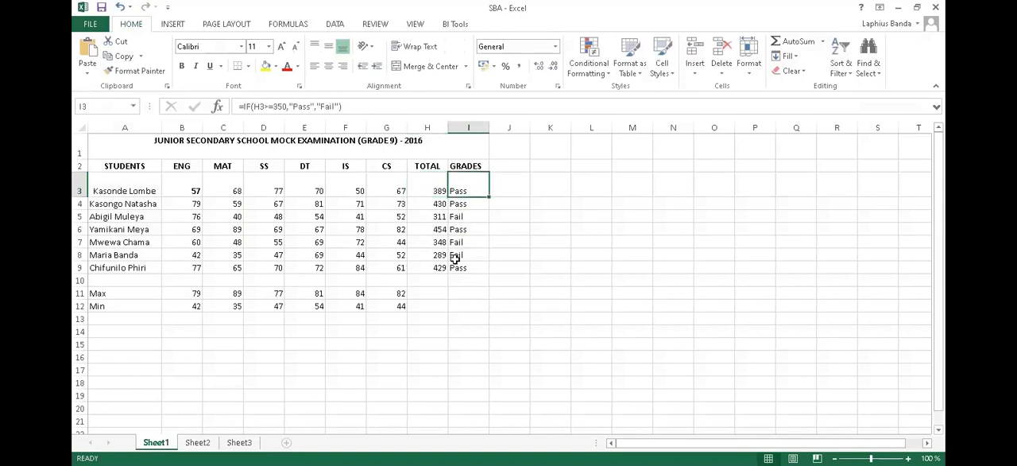
left_click_drag(461, 281, 462, 187)
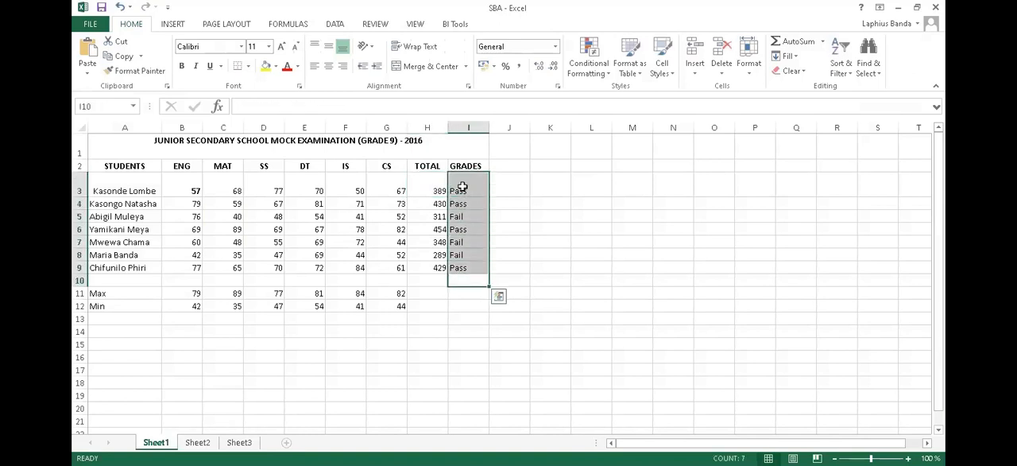
key("Delete")
left_click(465, 184)
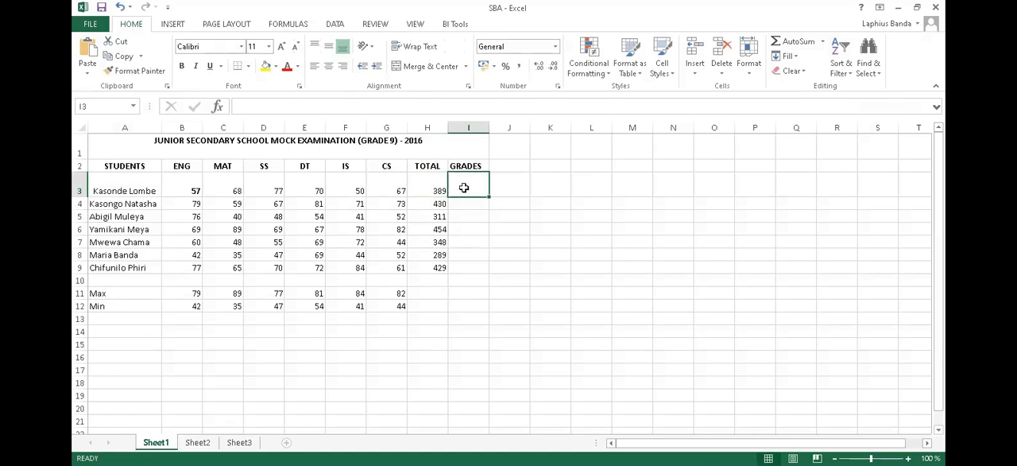
type("=")
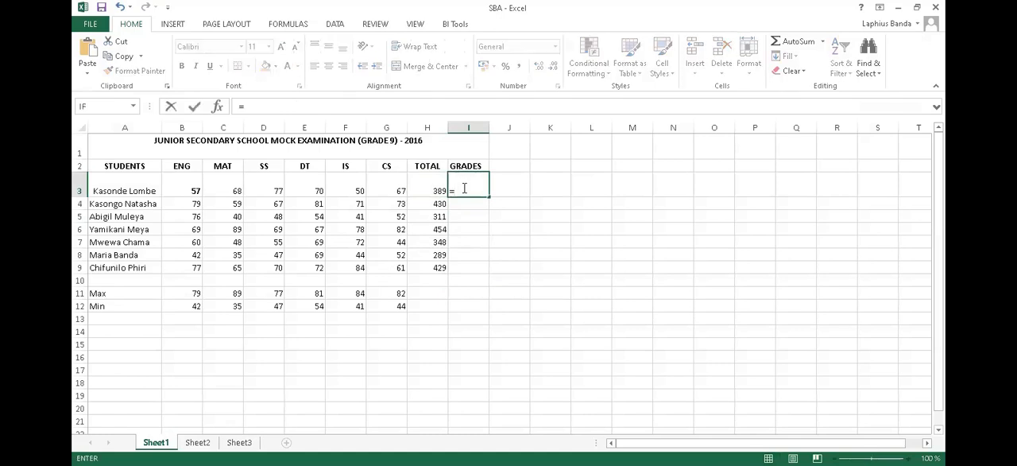
type("if")
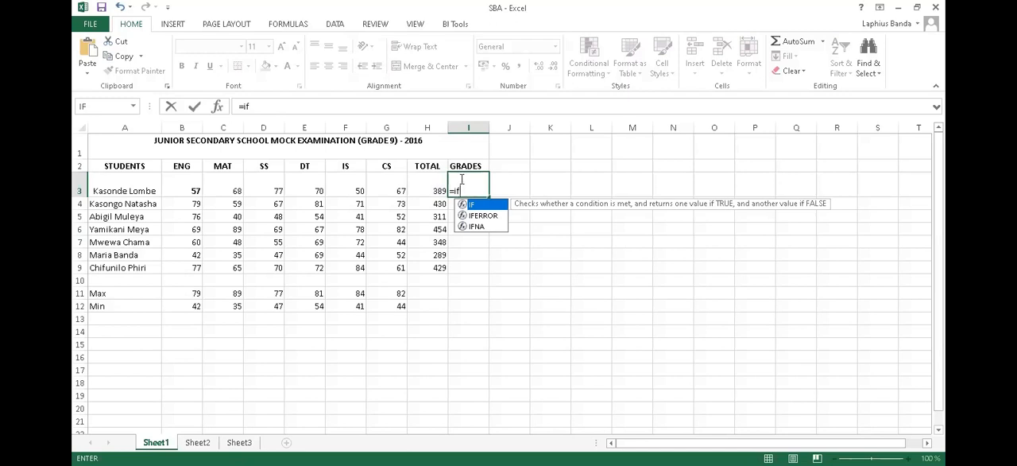
type("(")
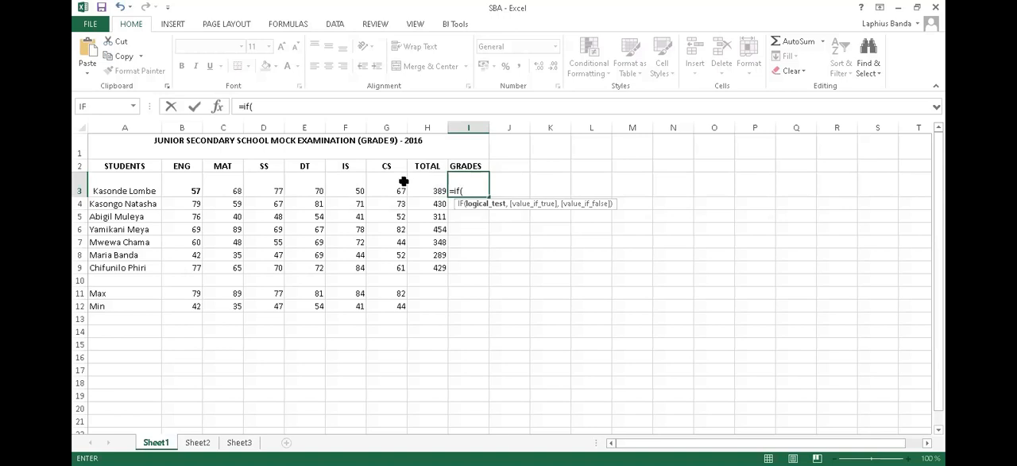
left_click(393, 189)
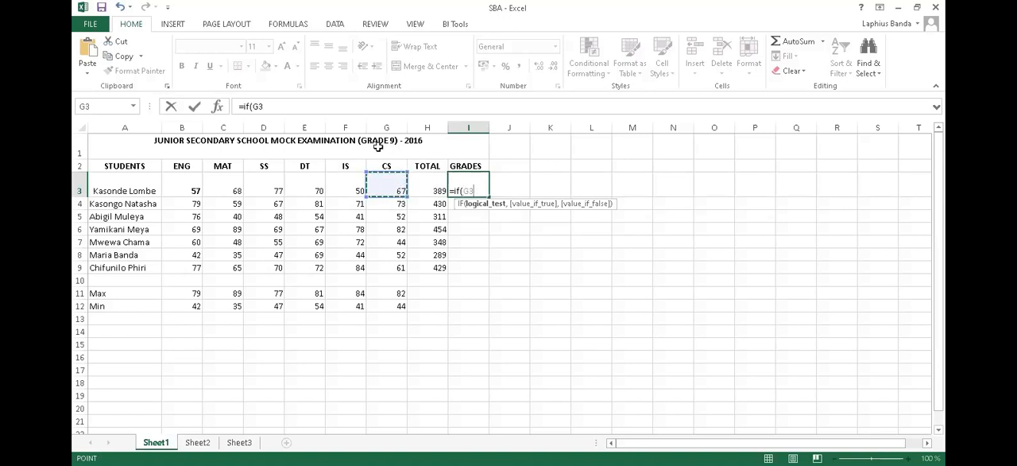
left_click(279, 108)
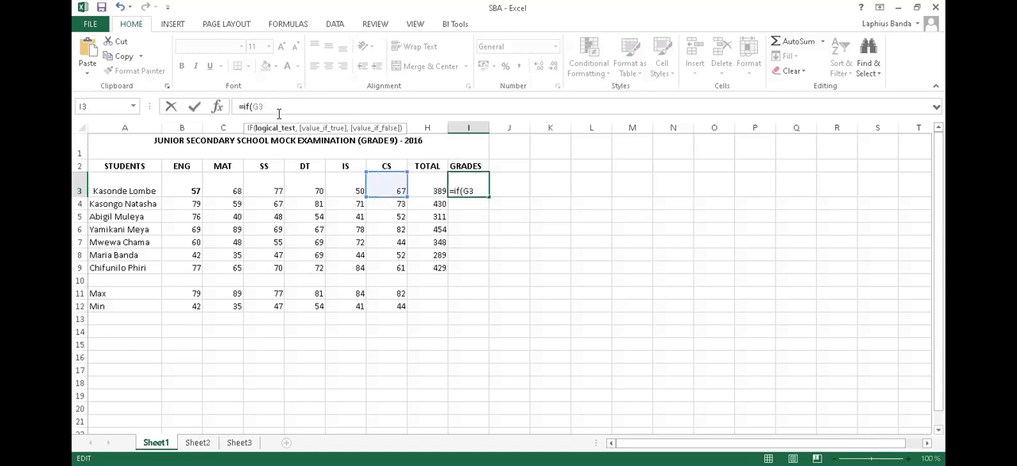
key("BackSpace")
key("BackSpace")
key("BackSpace")
key("BackSpace")
key("BackSpace")
key("BackSpace")
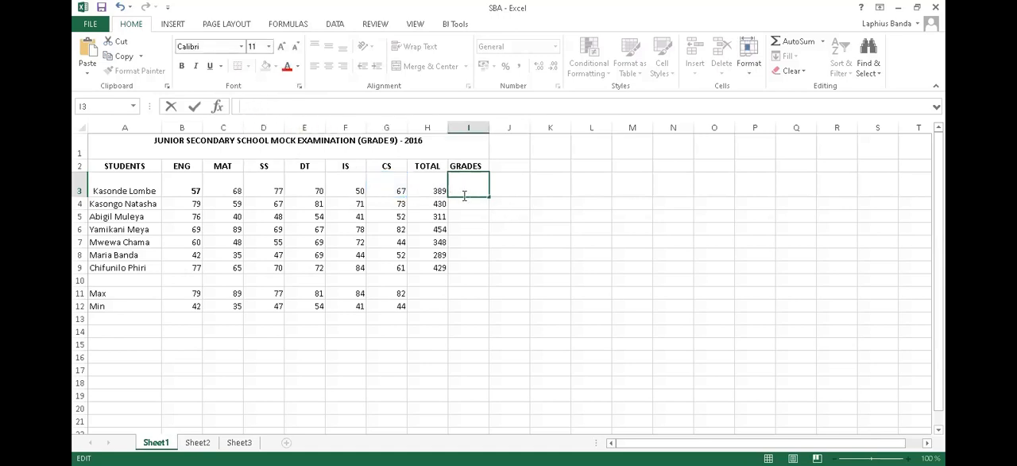
type("=")
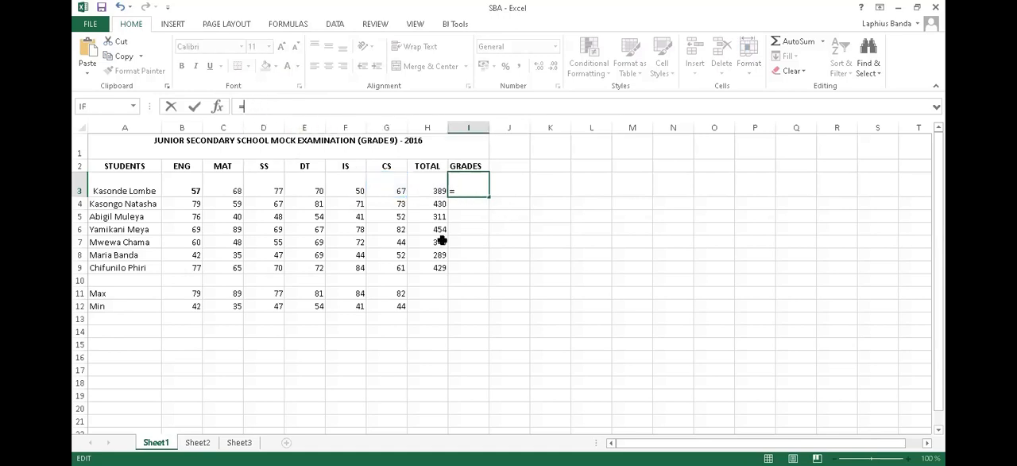
type("if")
left_click(439, 191)
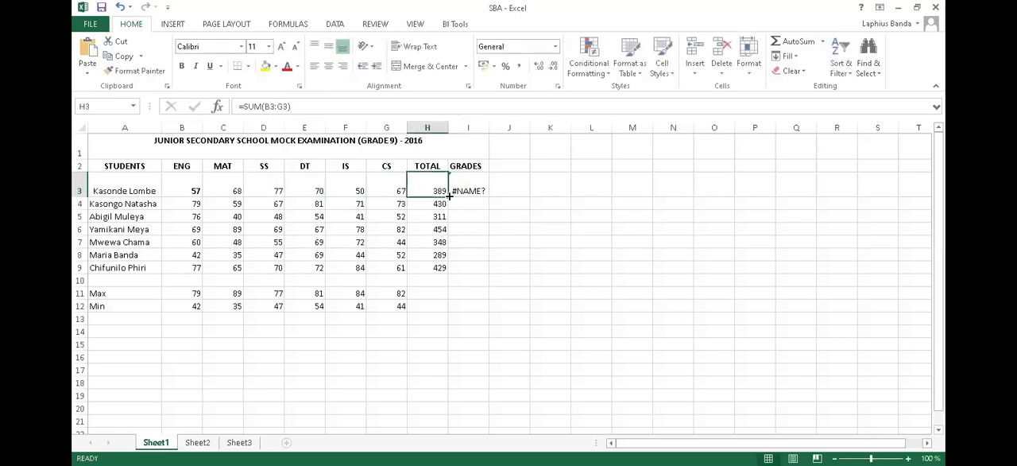
left_click(472, 191)
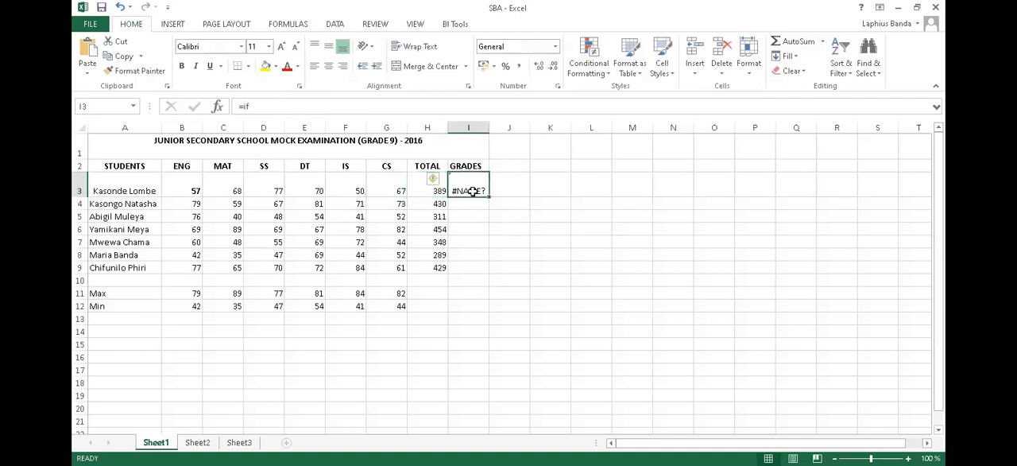
key("Delete")
- Start an IF formula in I3 that tests whether the total in H3 is at least 350
type("=if")
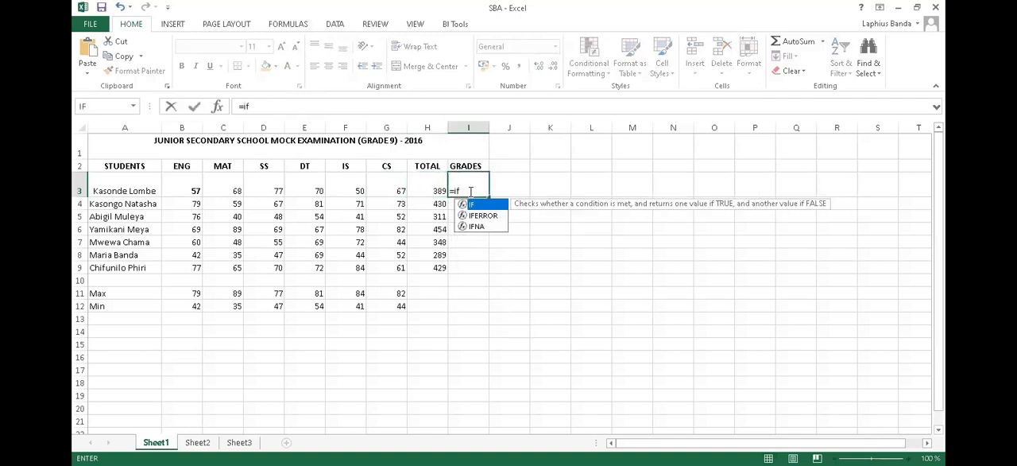
type("(")
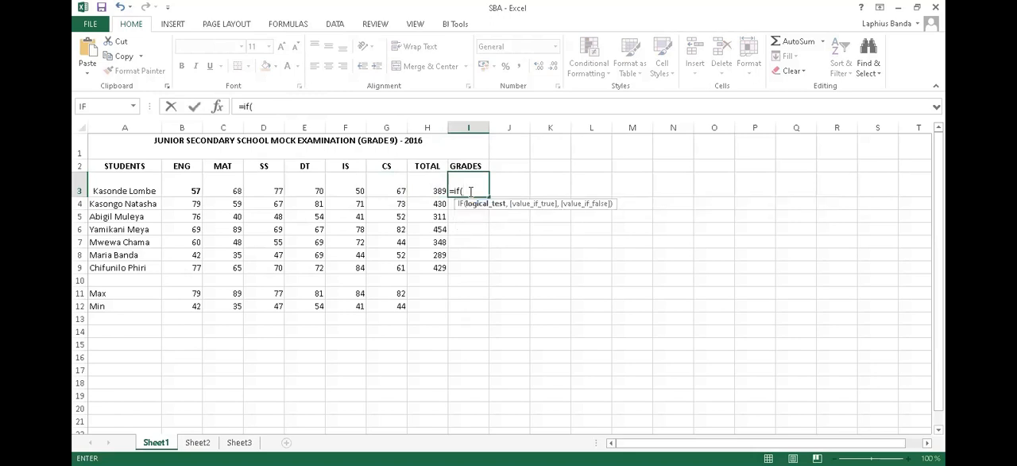
left_click(438, 194)
type(">")
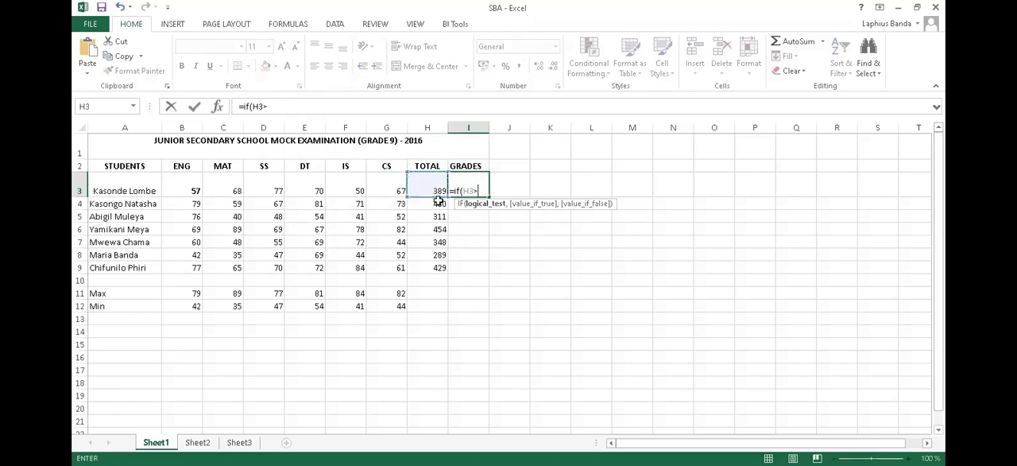
type("=350,")
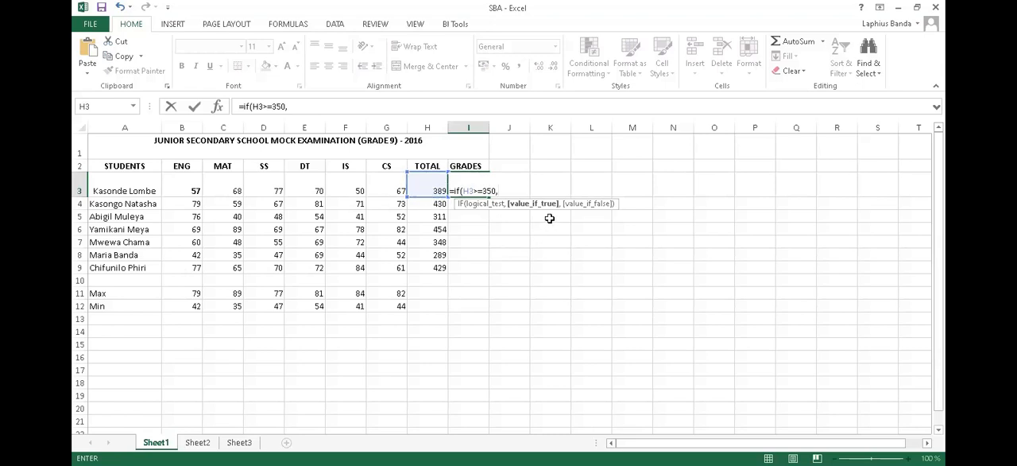
- Complete the I3 formula with the number 50 as the true value and 0 as the false value
type("50,")
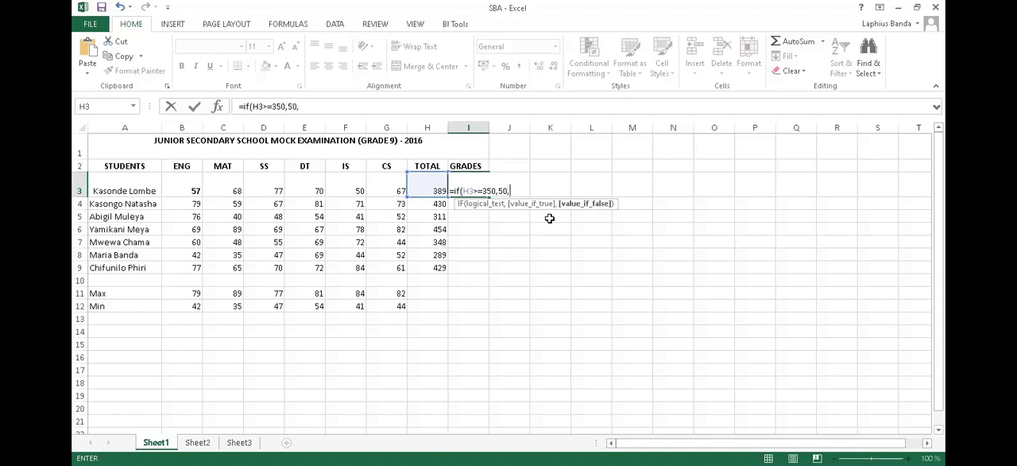
type("0)")
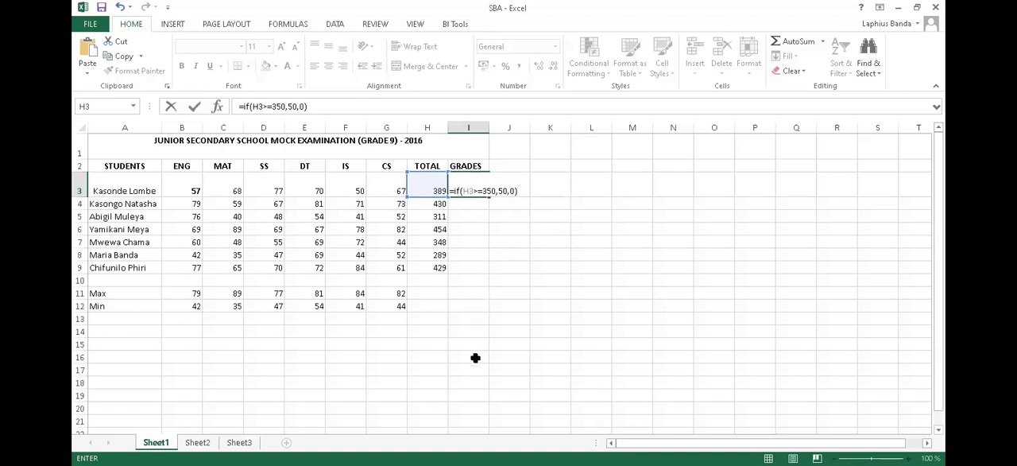
key("Return")
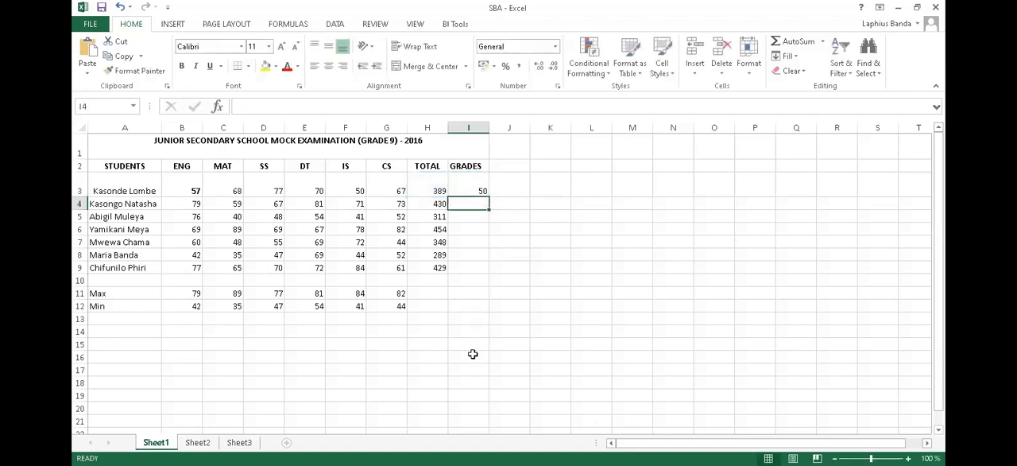
- Replace the numeric formula in I3 with a new IF whose logical test is H3>=350
left_click(466, 188)
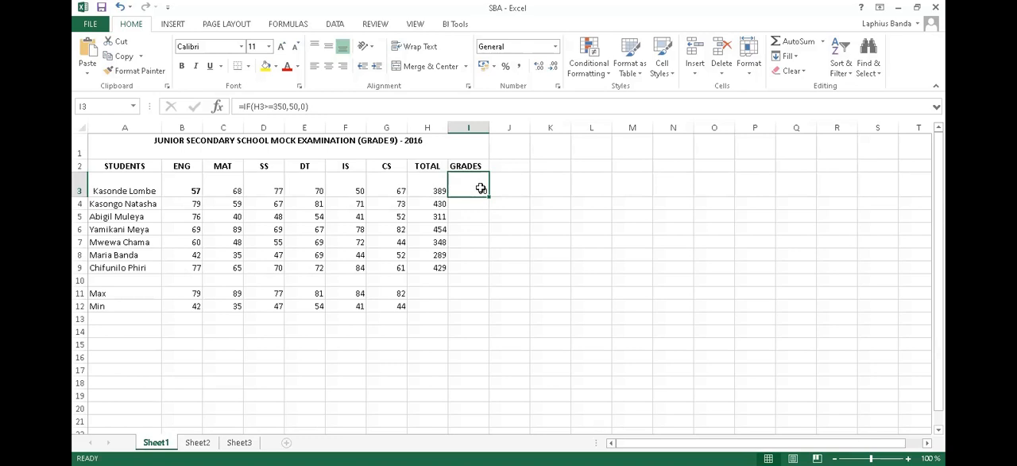
type("=")
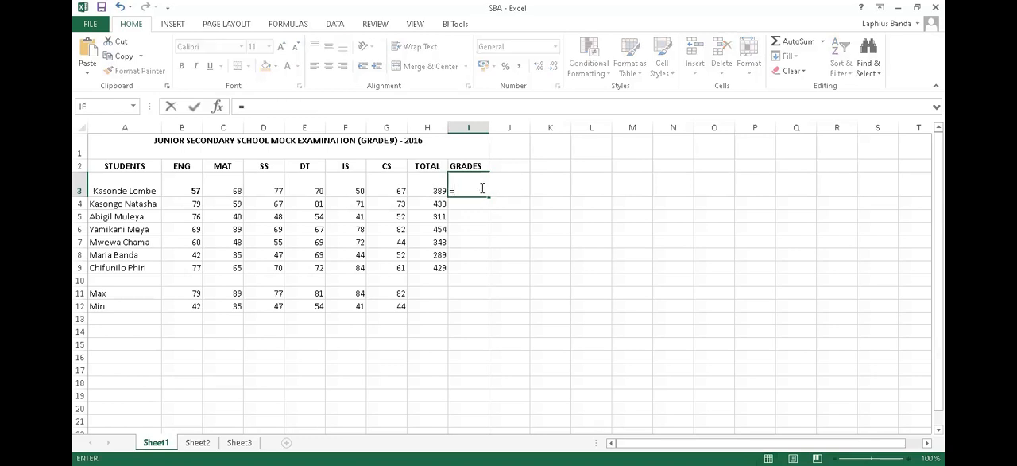
type("If")
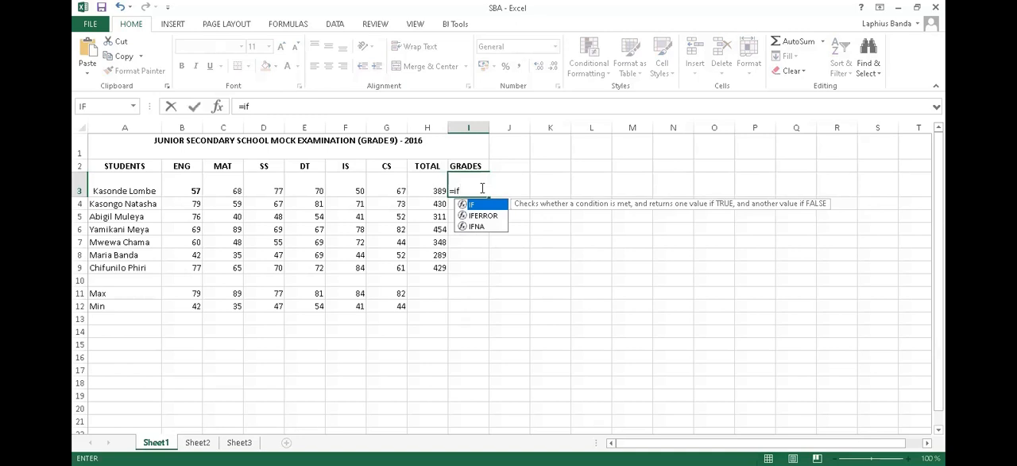
type("(")
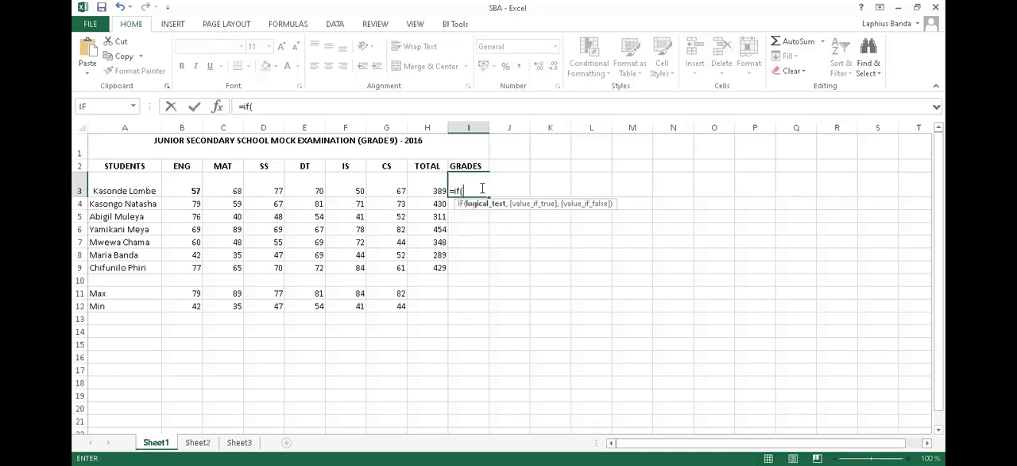
left_click(433, 191)
type(">=")
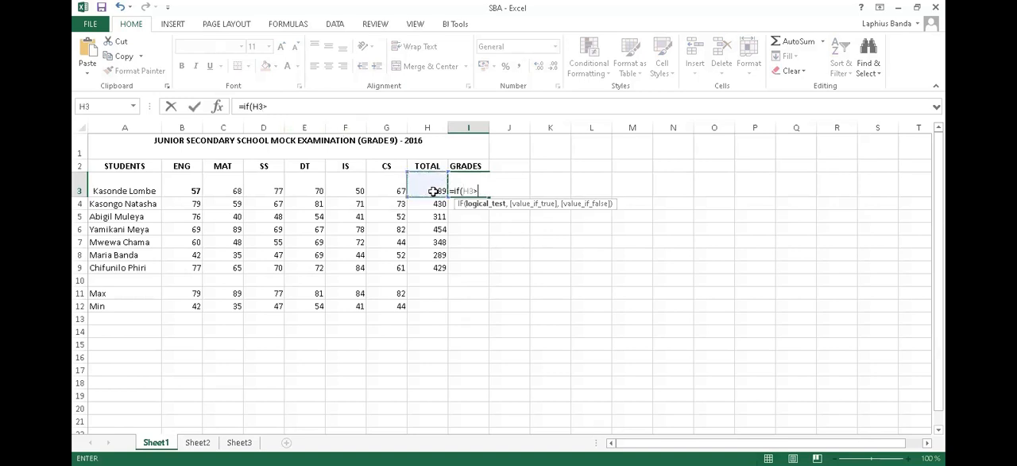
type("350,")
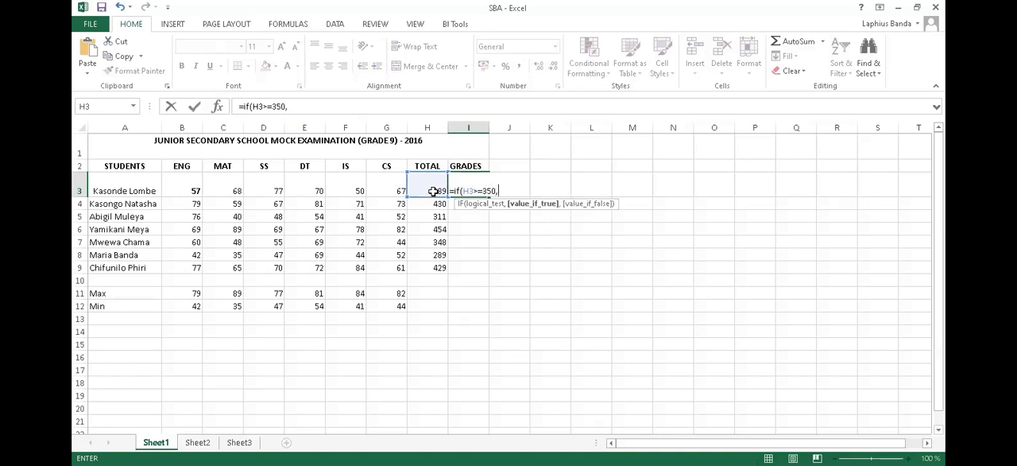
- Finish the I3 formula with Pass and Fail, both without quotation marks, as true and false values, then reselect I3 to review it
type("ass,Fail)")
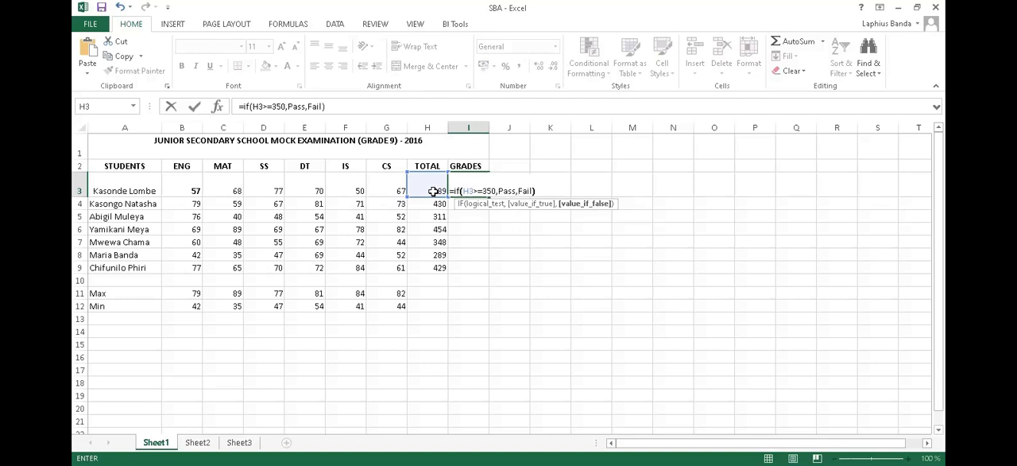
key("Return")
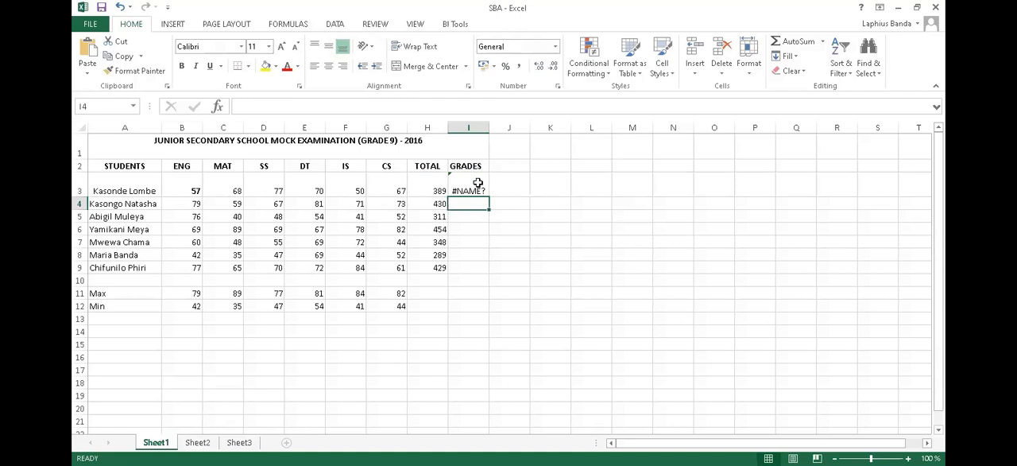
left_click(462, 189)
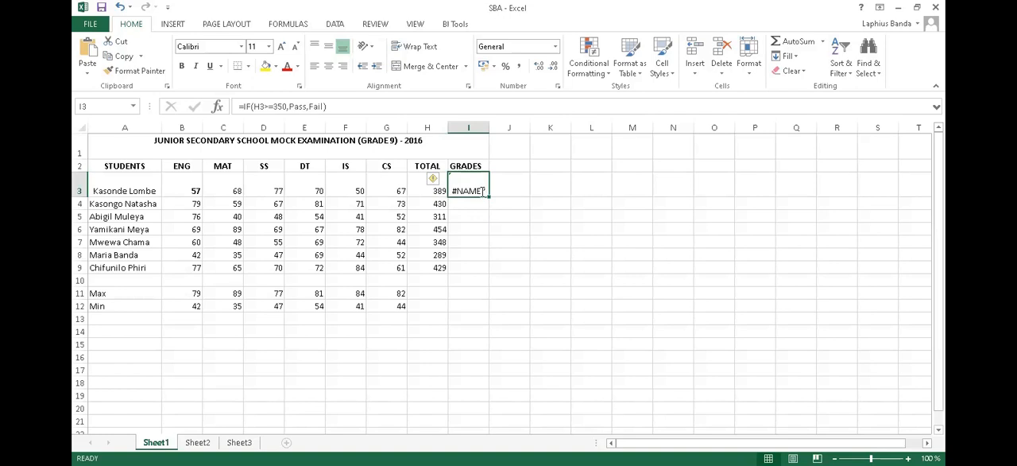
- Replace the unquoted-text formula in I3 with a new IF whose logical test is H3>=350
key("BackSpace")
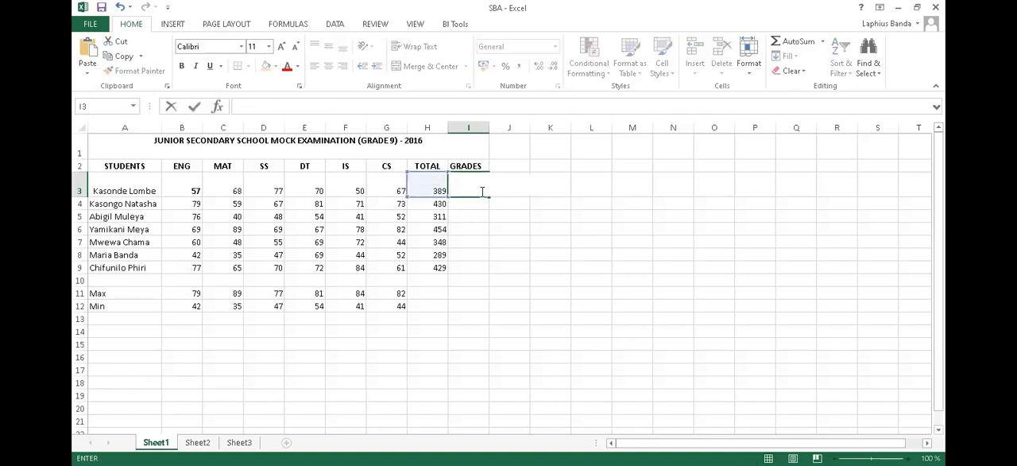
type("=")
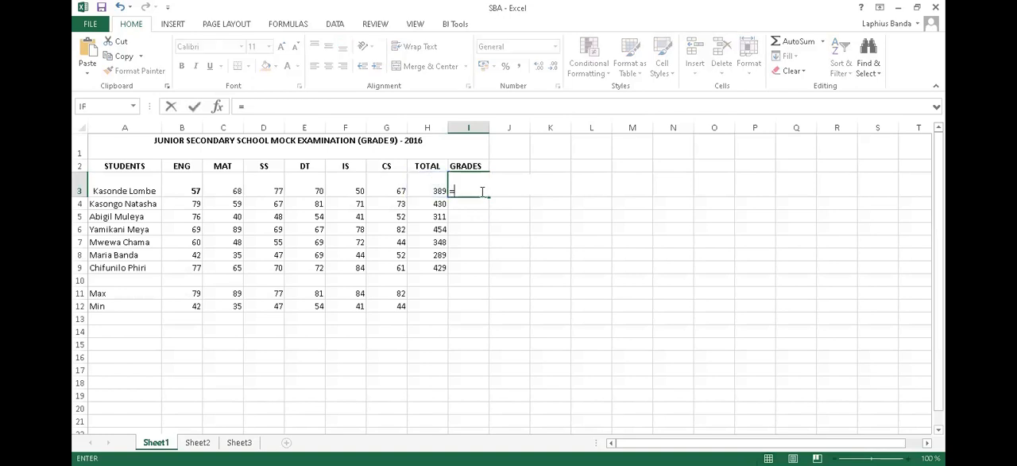
type("i")
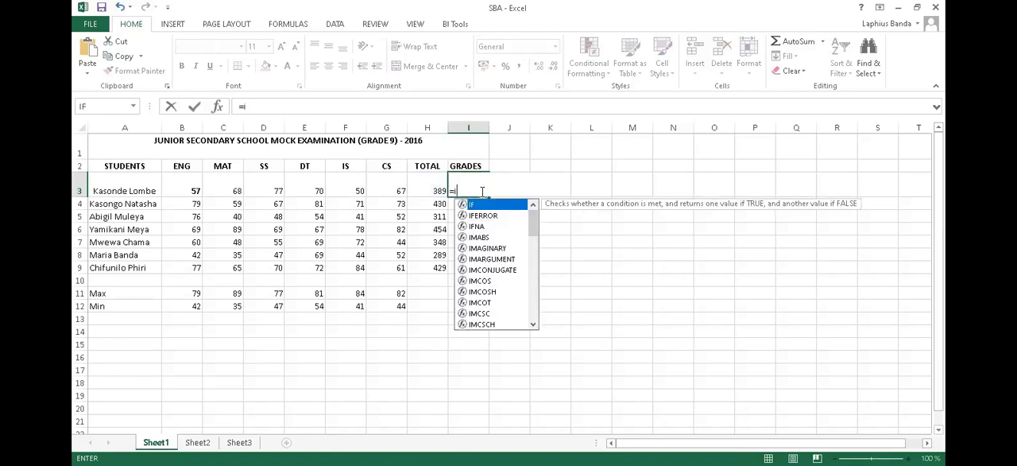
type("f(")
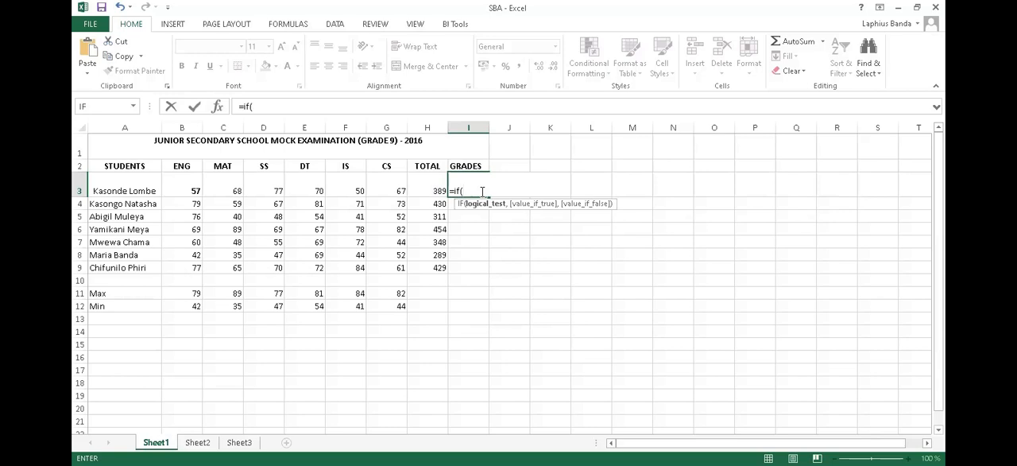
left_click(435, 188)
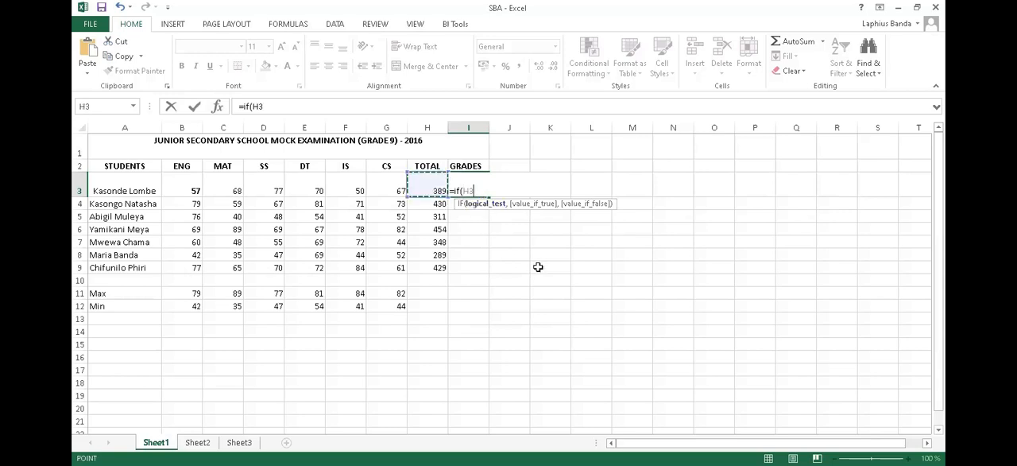
type(">=350,\"\"")
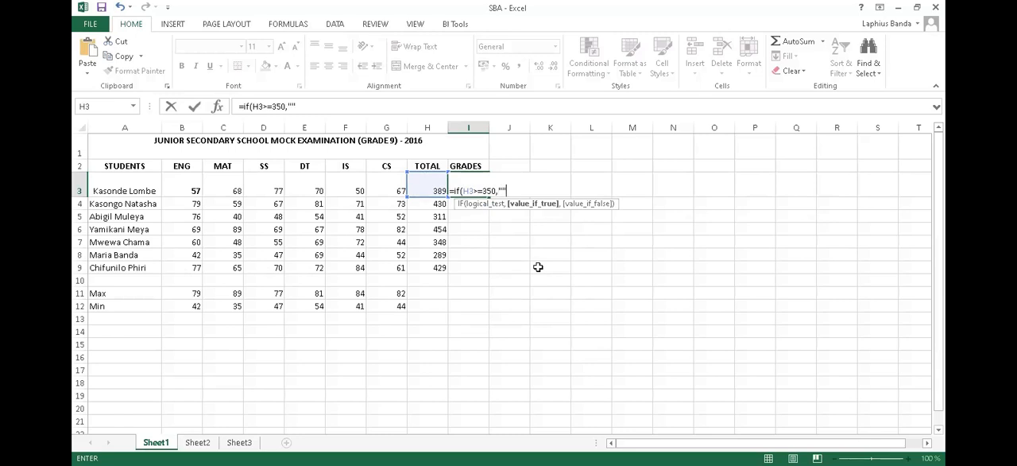
- Add an empty pair of quotation marks as the true value in I3, finish the formula, and reselect I3
key("Escape")
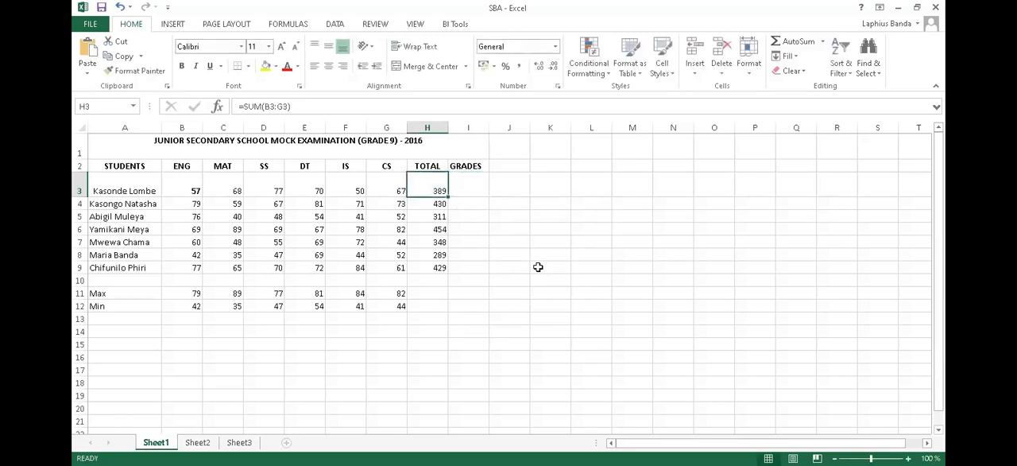
key("Right")
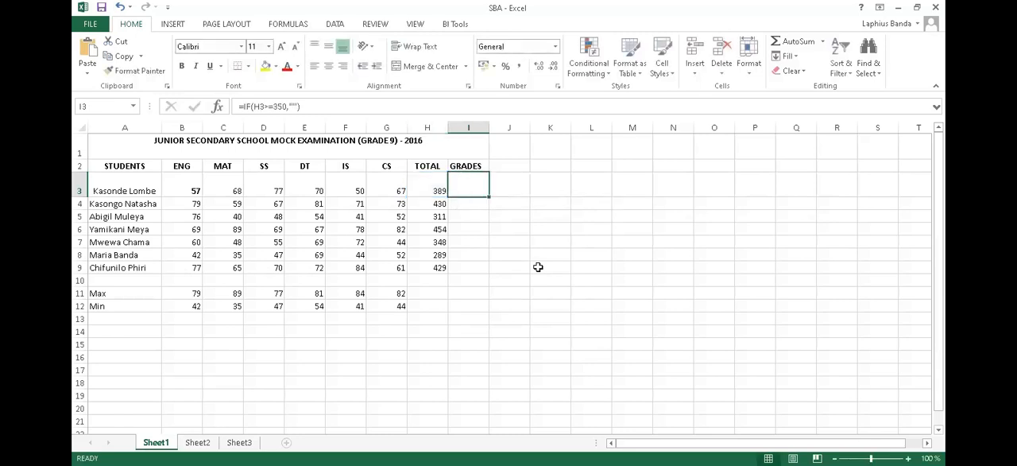
- Complete the I3 formula as =IF(H3>=350,"Pass","Fail"), with both result texts in quotation marks
left_click(294, 105)
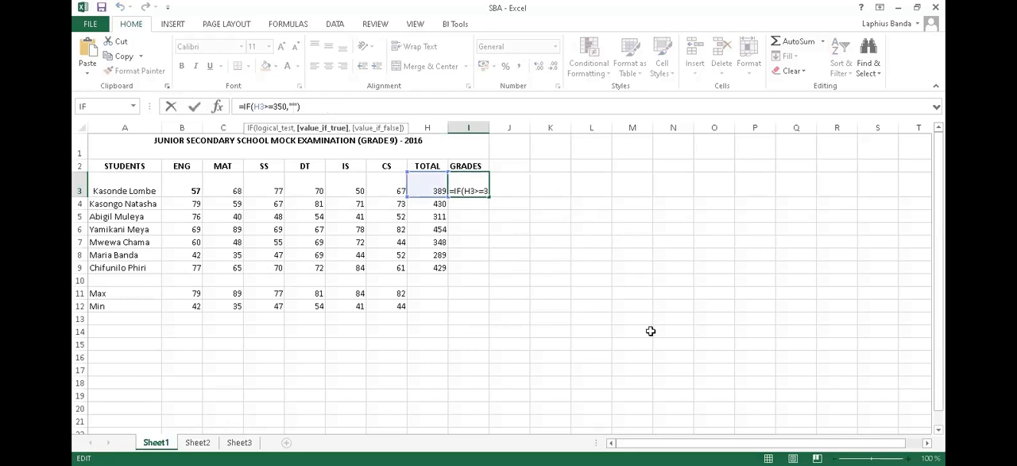
type("Pass")
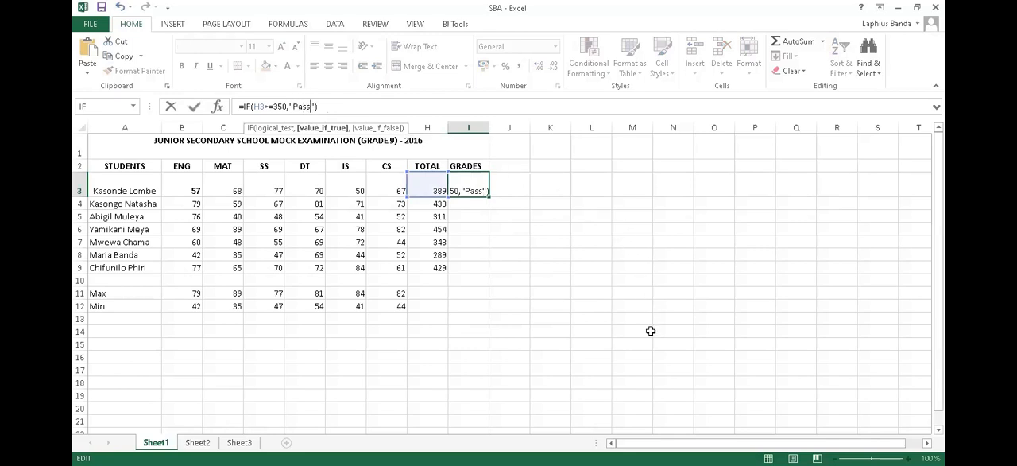
key("Right")
type(",\"\"")
key("BackSpace")
type("Fail")
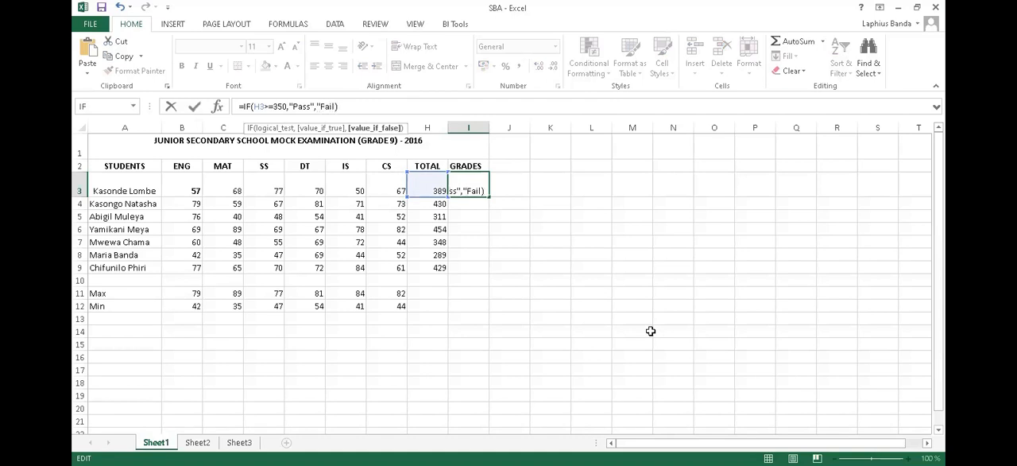
type("\"\"")
key("Return")
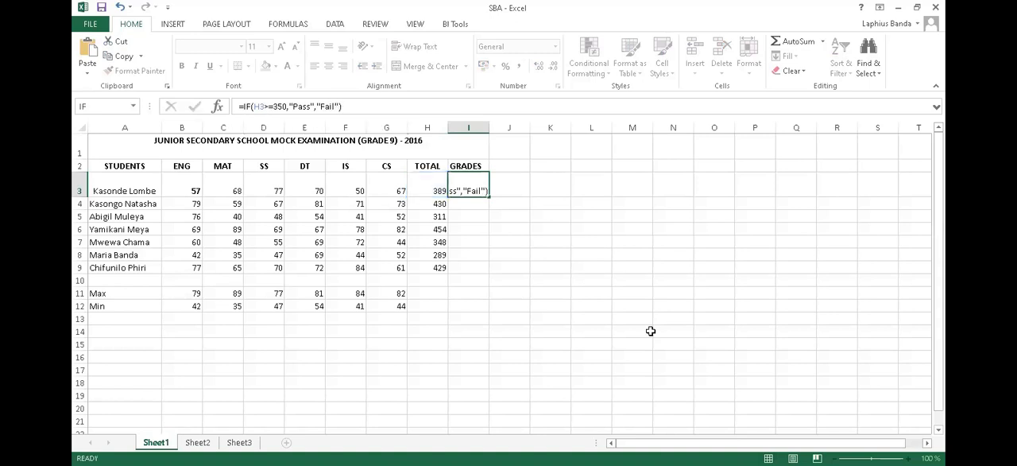
- Fill the Pass/Fail formula from I3 down to I9 for all students, then deselect the range
left_click(469, 191)
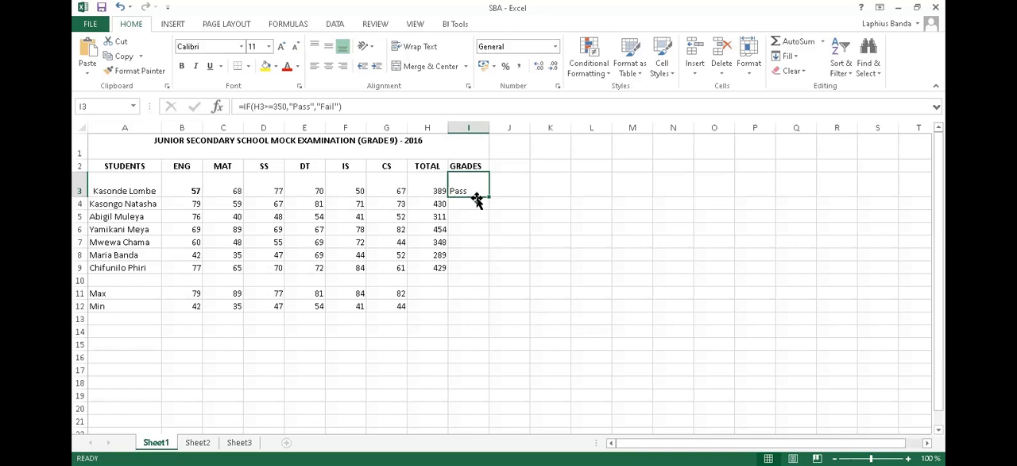
left_click_drag(489, 197, 487, 273)
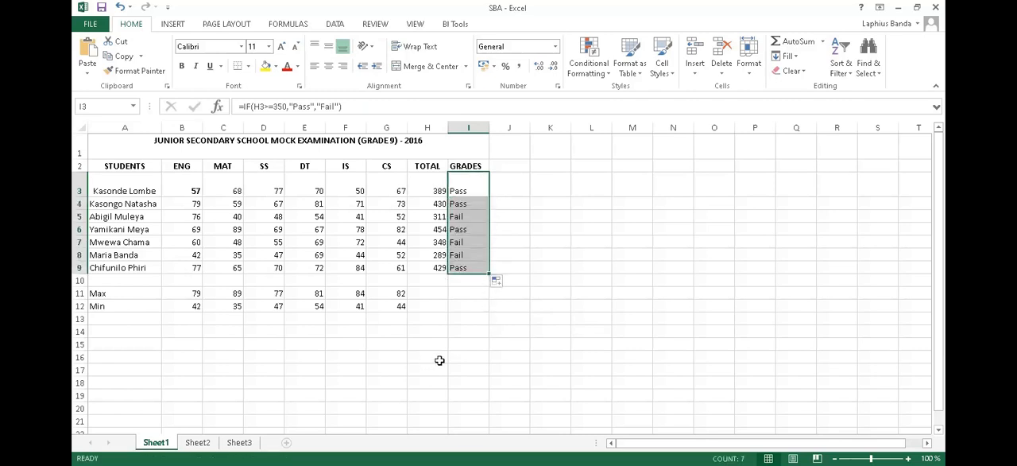
left_click(479, 323)
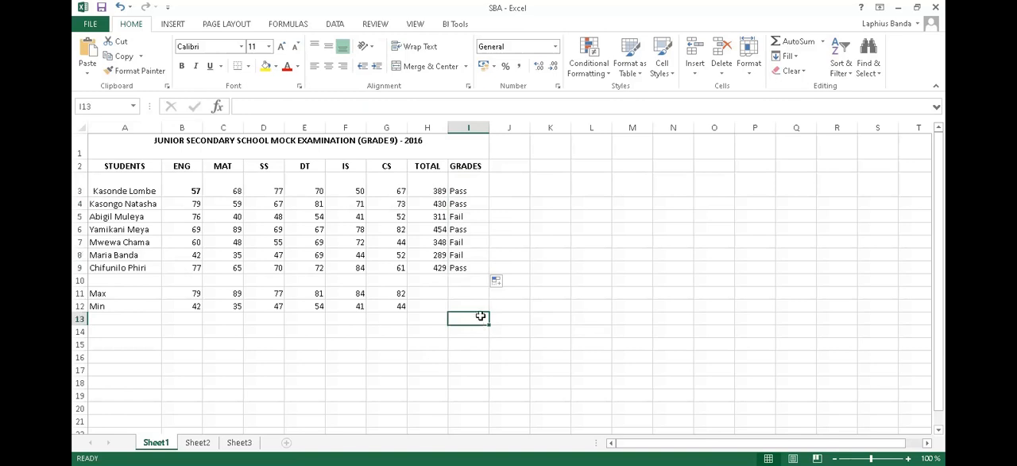